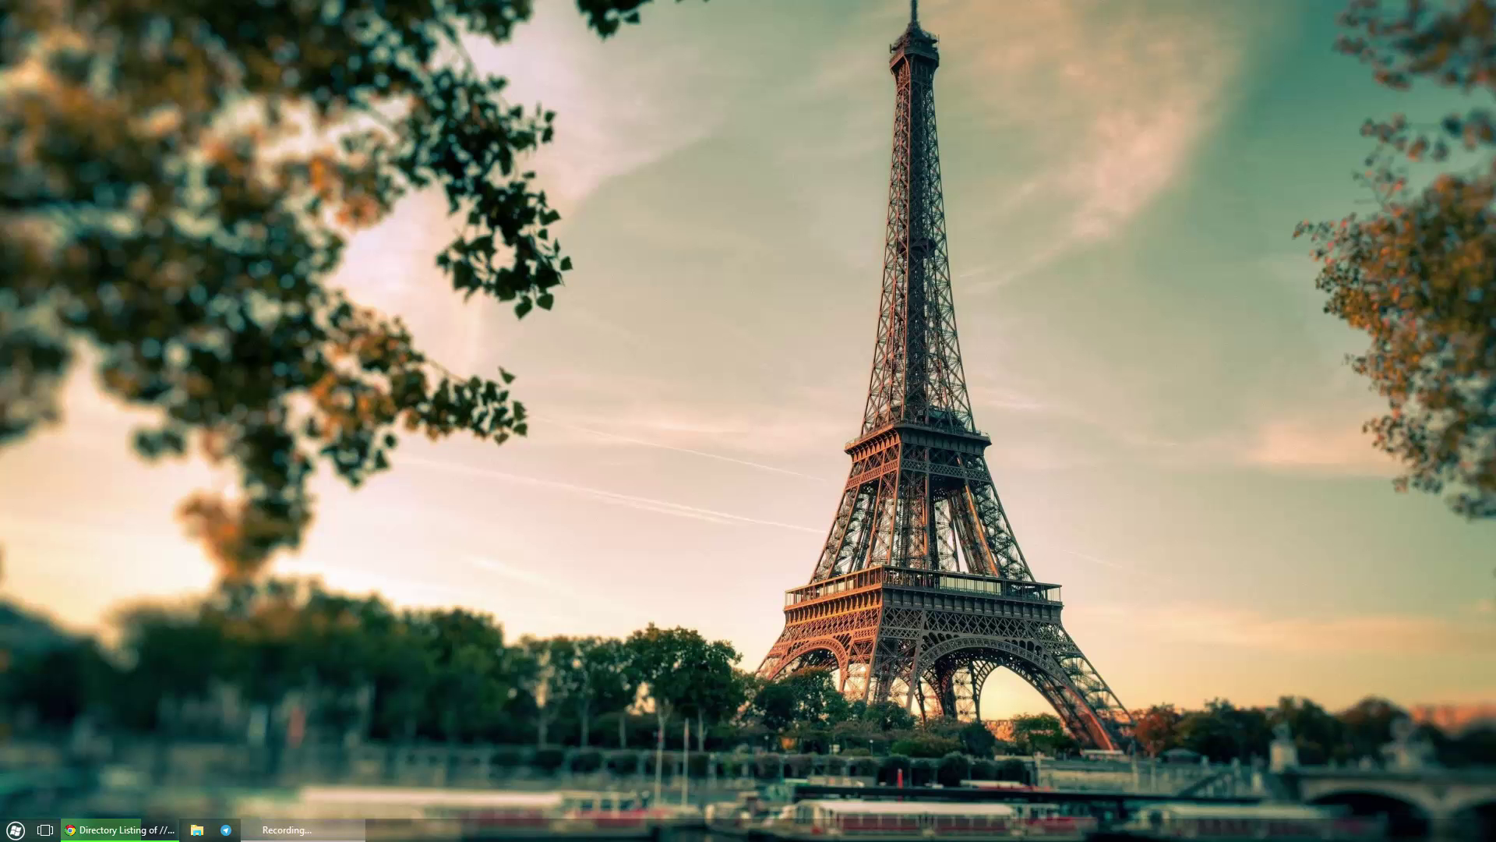
Bring Chrome's download page back into view to open the downloaded SkinPack Alienred .sfx.exe
{"action": "left_click", "coordinate": [106, 831]}
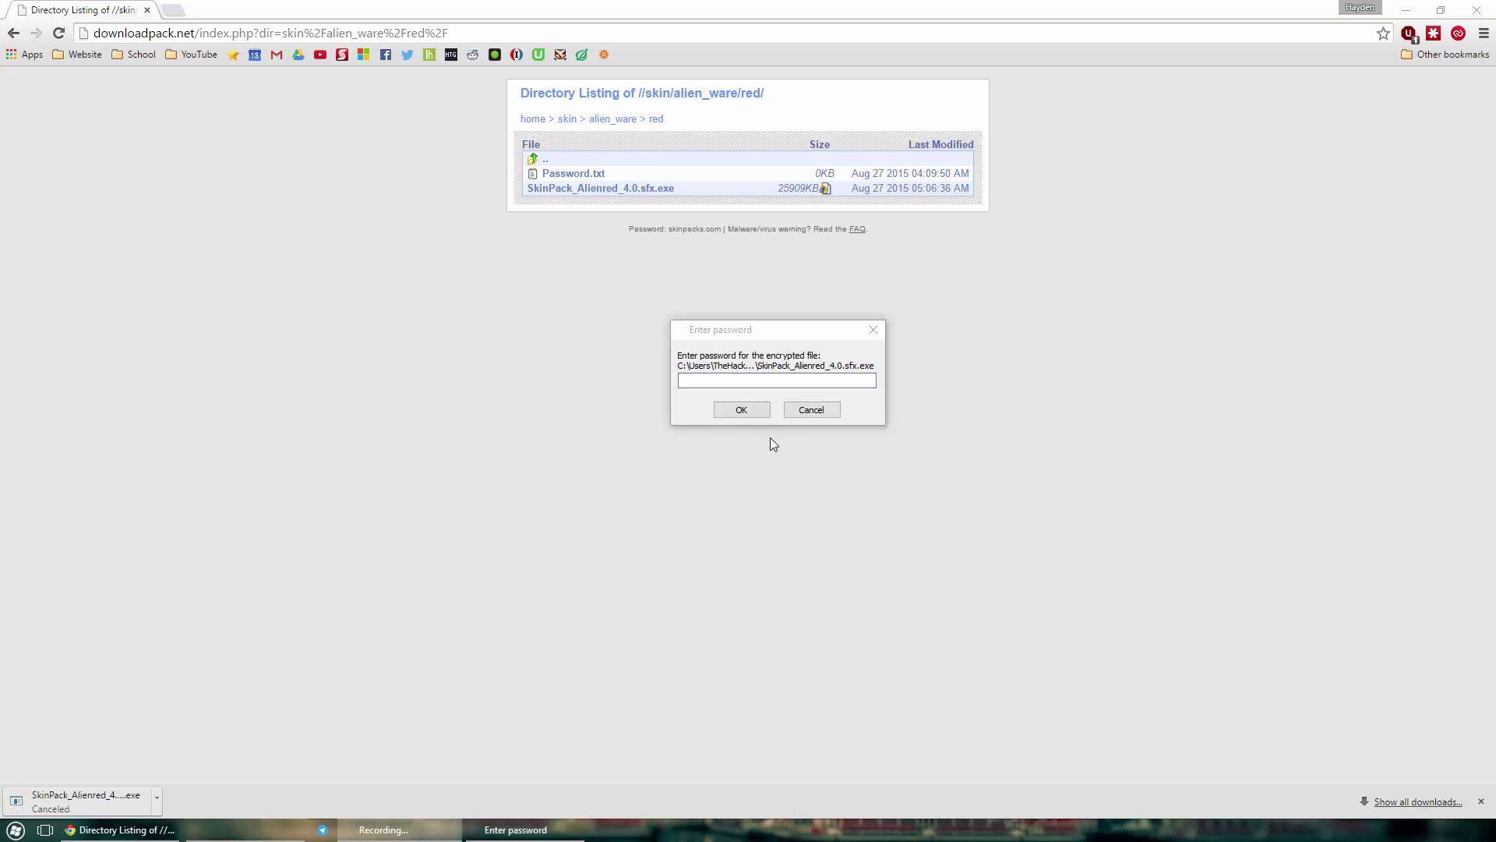
Minimize Chrome and enter the archive password to unlock the SkinPack archive
{"action": "left_click", "coordinate": [1406, 11]}
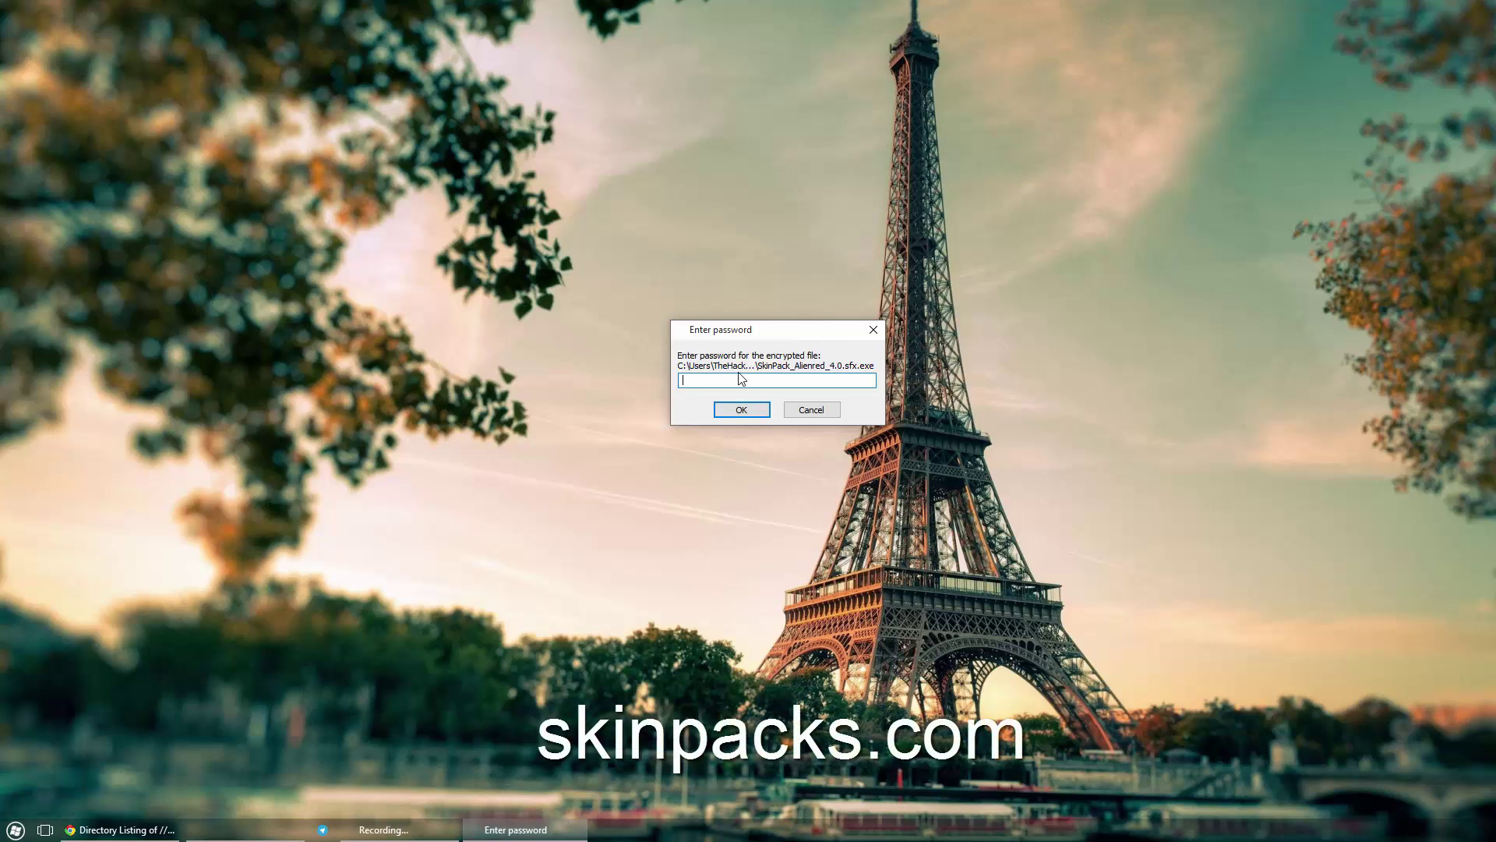
{"action": "type", "text": "skinpacks.c"}
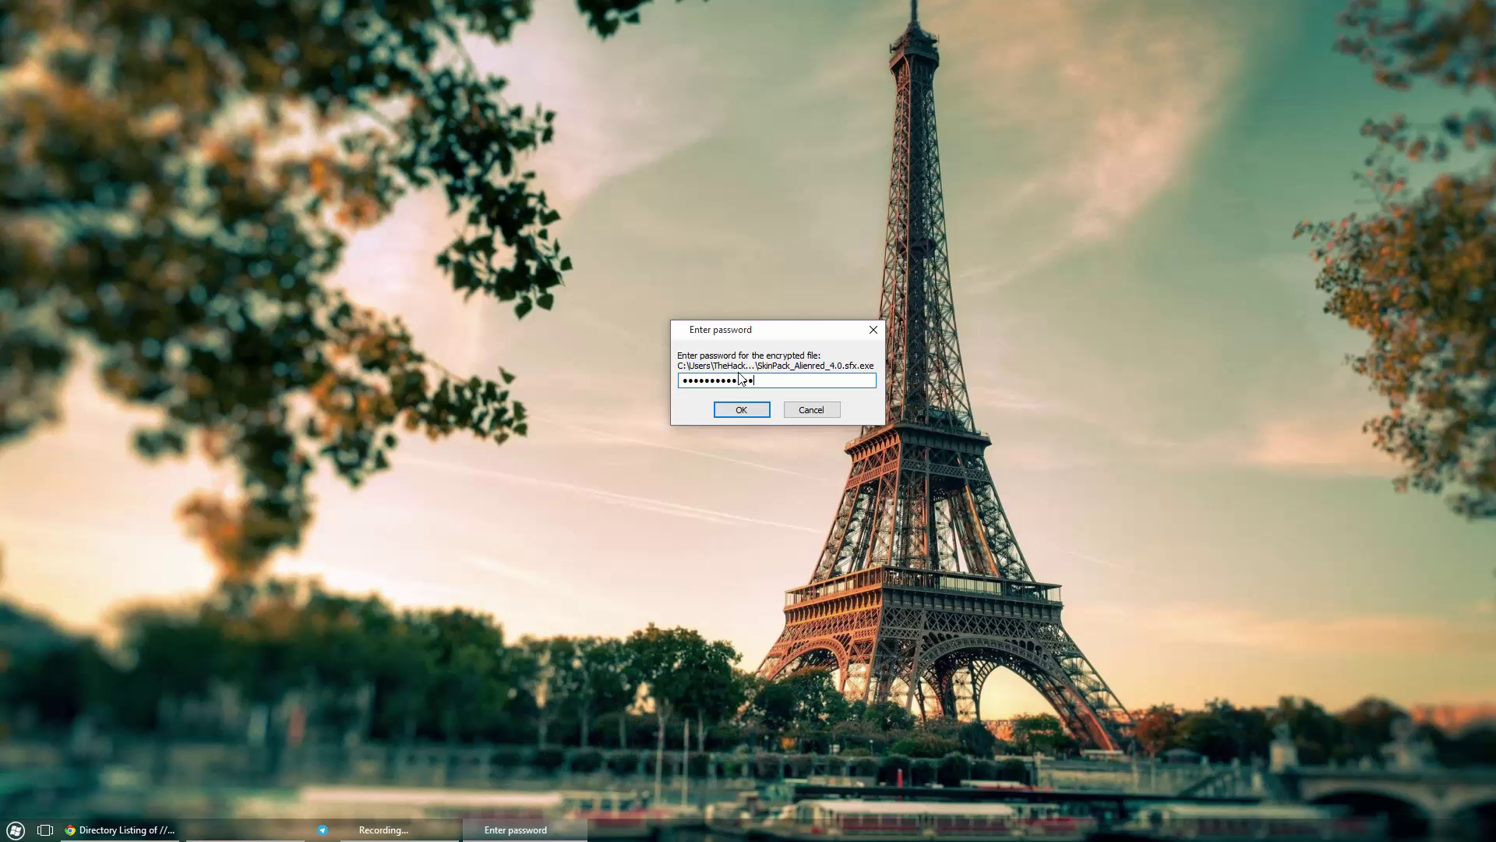
{"action": "key", "text": "Return"}
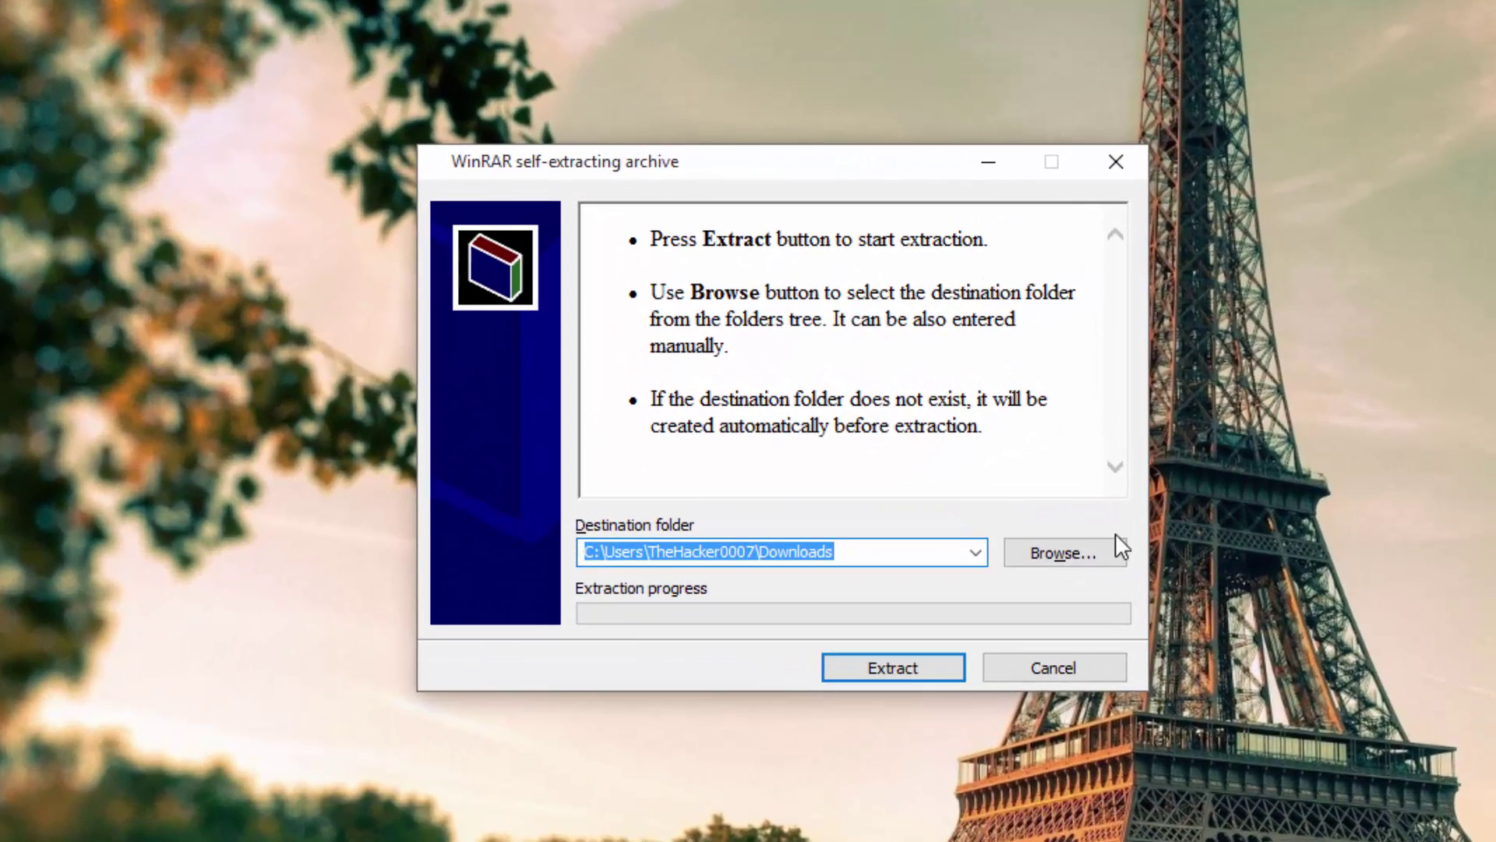
Extract SkinPack_Alienred_4.0.exe with the Desktop as the destination folder
{"action": "left_click", "coordinate": [1116, 546]}
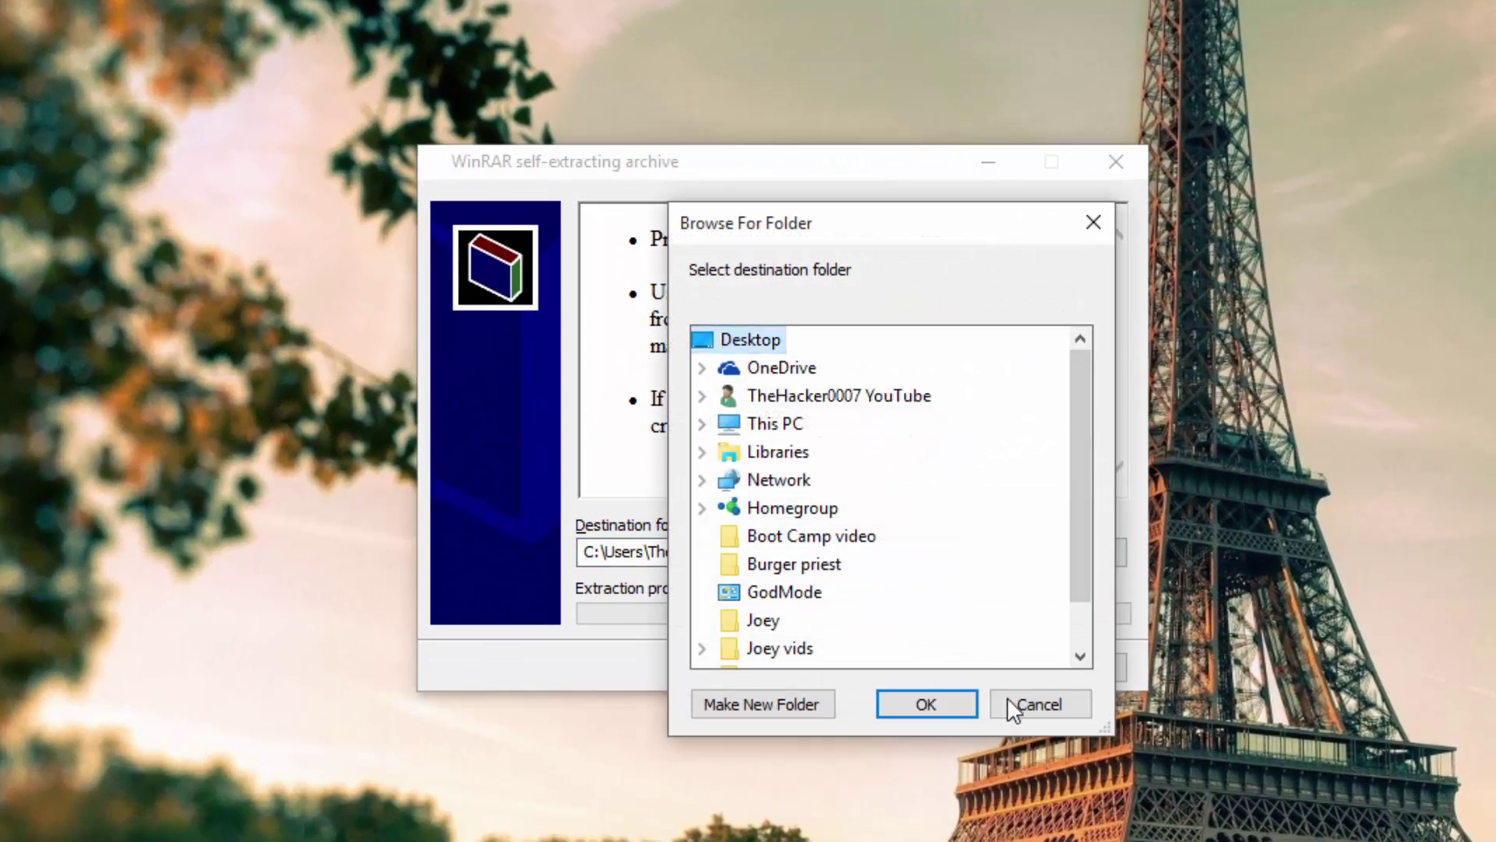
{"action": "left_click", "coordinate": [956, 712]}
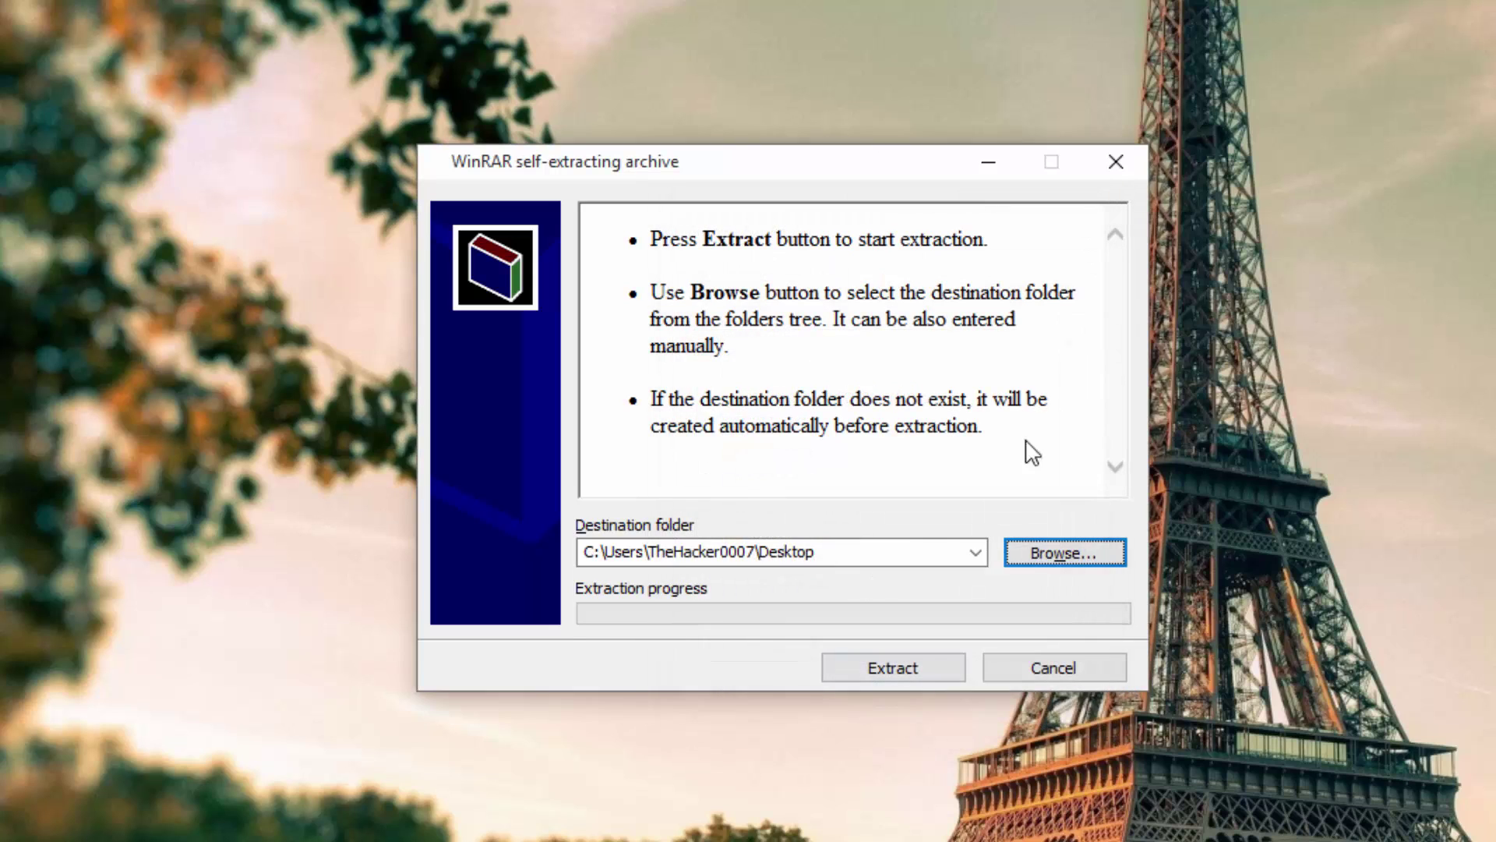
{"action": "left_click", "coordinate": [860, 668]}
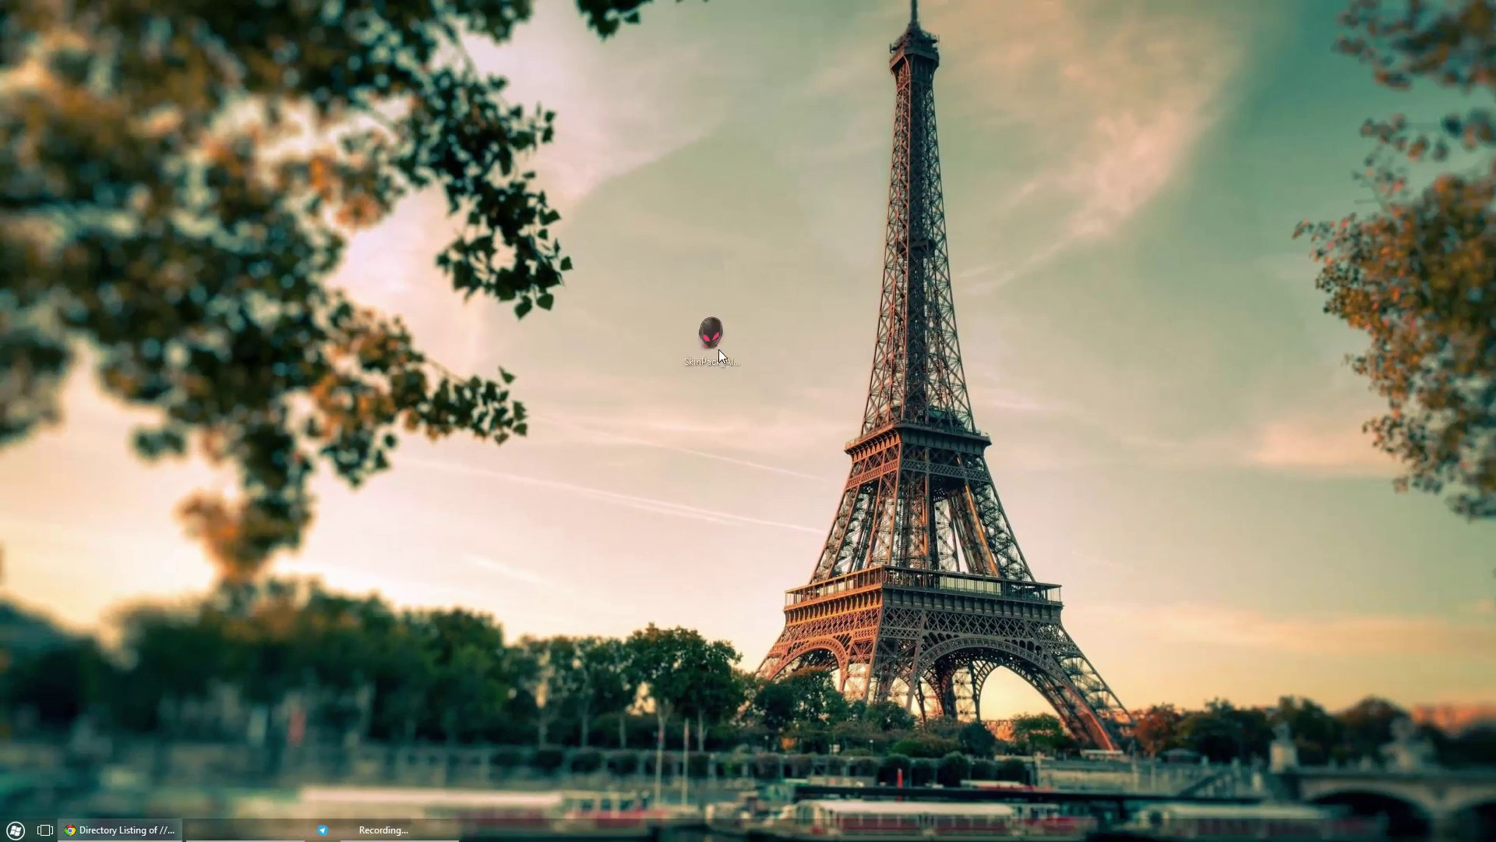
Launch SkinPack_Alienred_4.0.exe from the desktop and reposition the Setup window
{"action": "left_click_drag", "start_coordinate": [709, 349], "coordinate": [711, 352]}
{"action": "left_click_drag", "start_coordinate": [550, 257], "coordinate": [863, 479]}
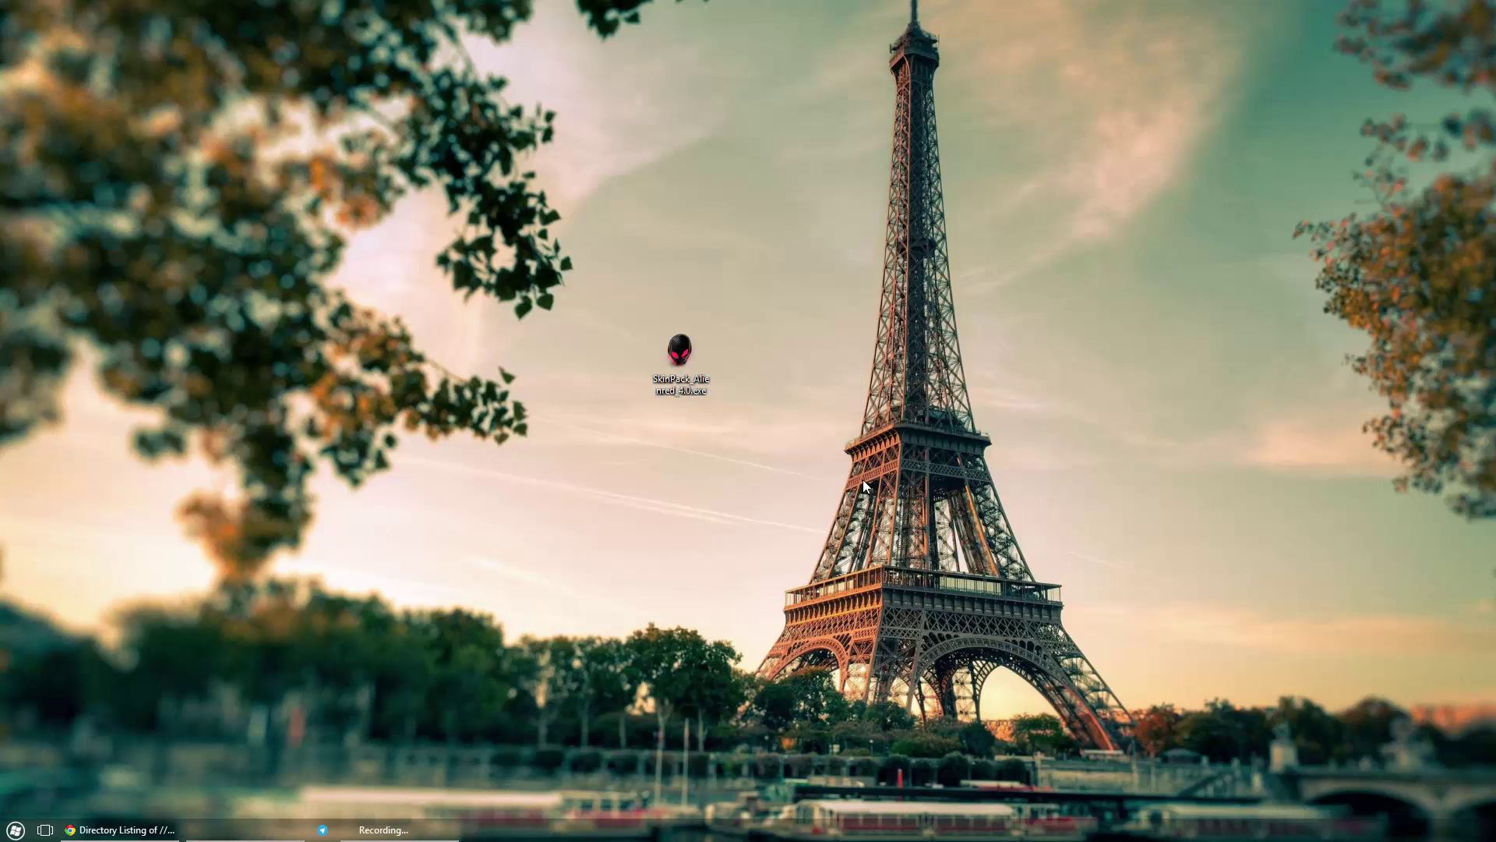
{"action": "double_click", "coordinate": [696, 375]}
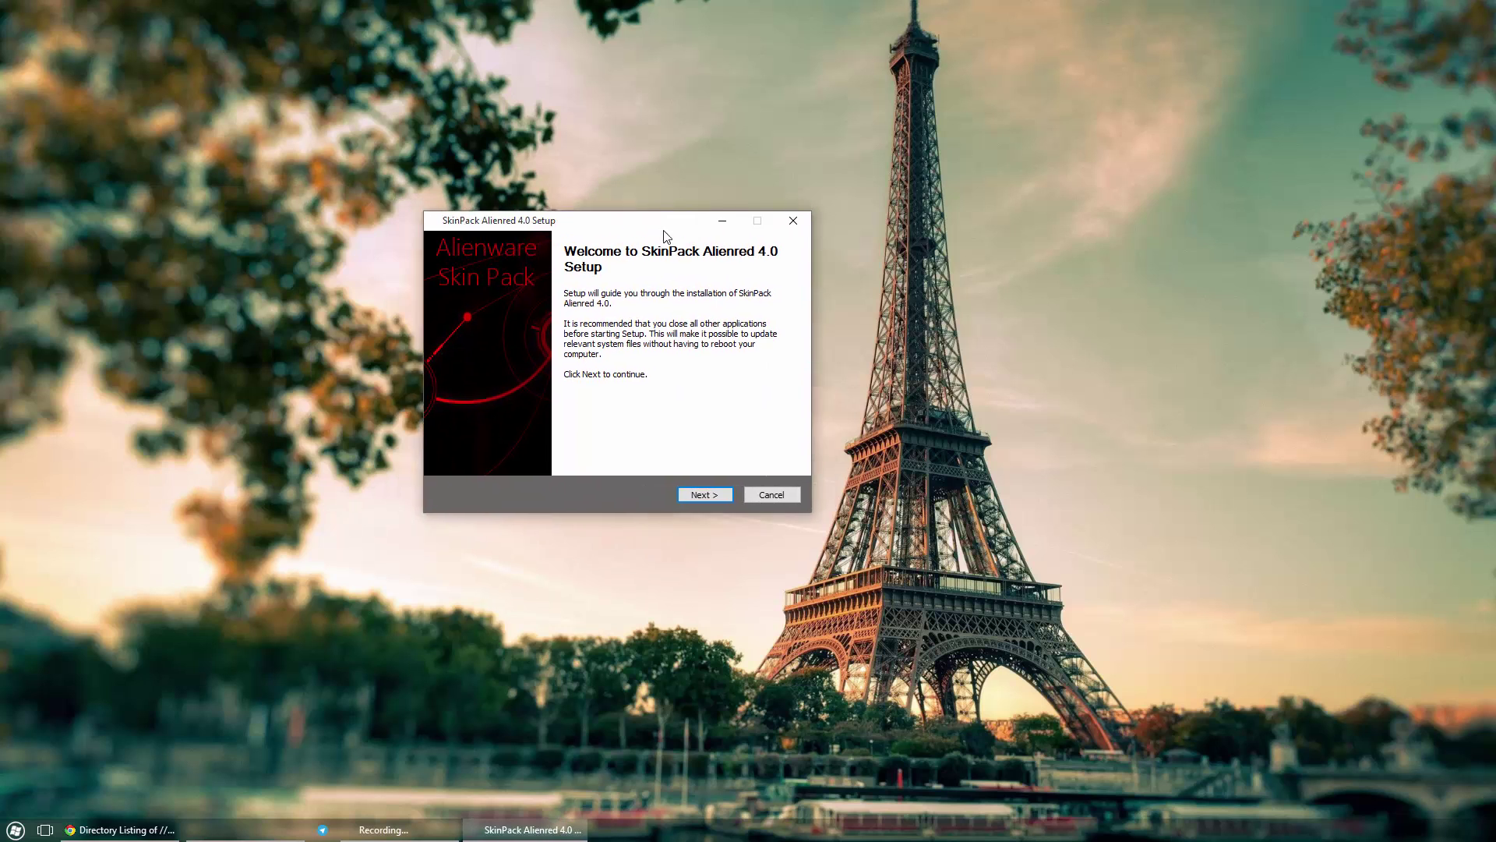
{"action": "left_click_drag", "start_coordinate": [671, 240], "coordinate": [699, 261]}
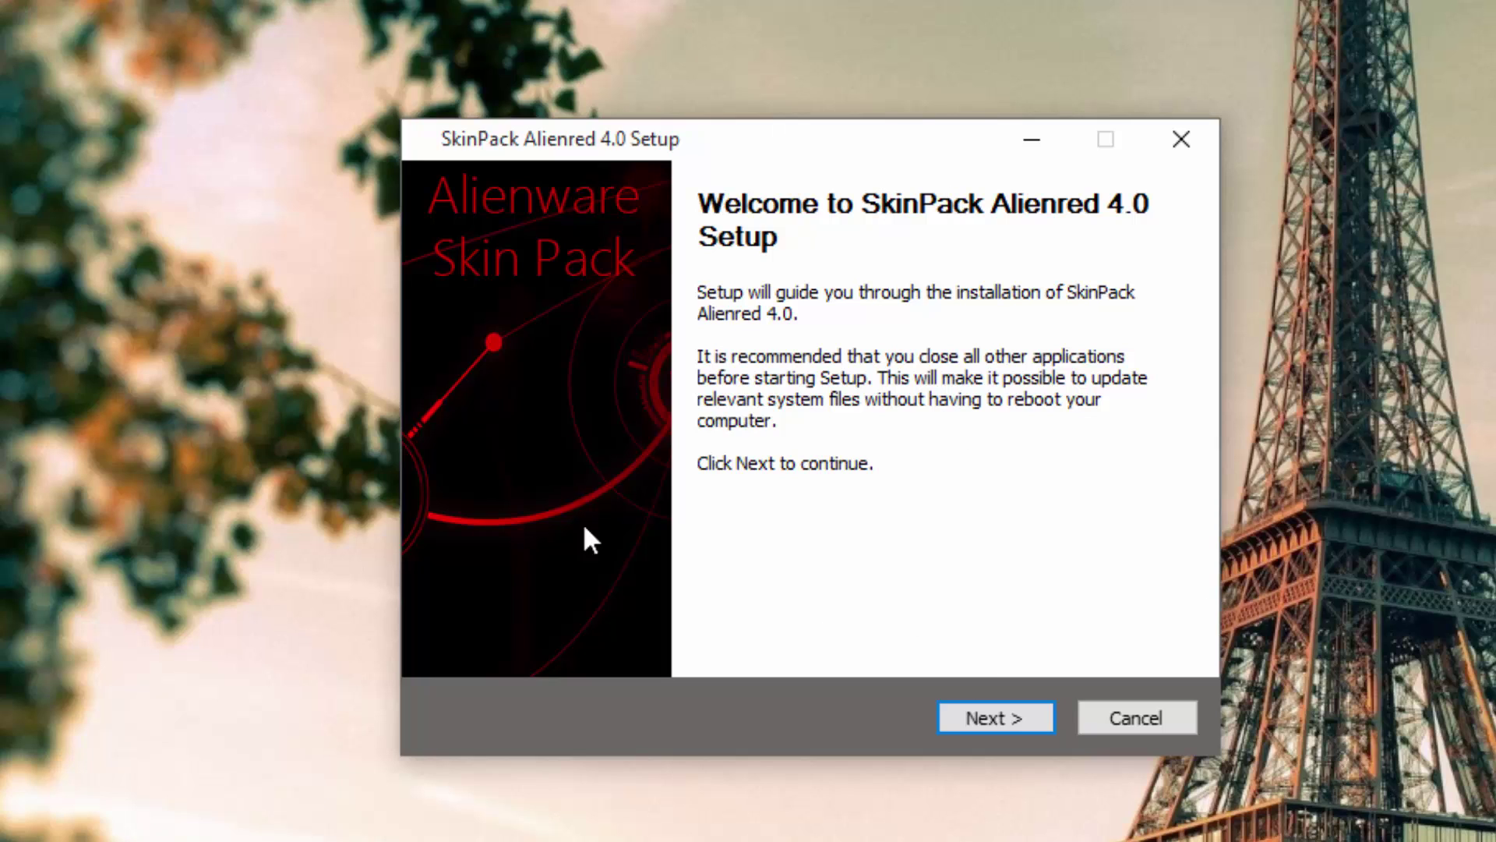
Move past the welcome page and accept the licence agreement
{"action": "left_click", "coordinate": [994, 709]}
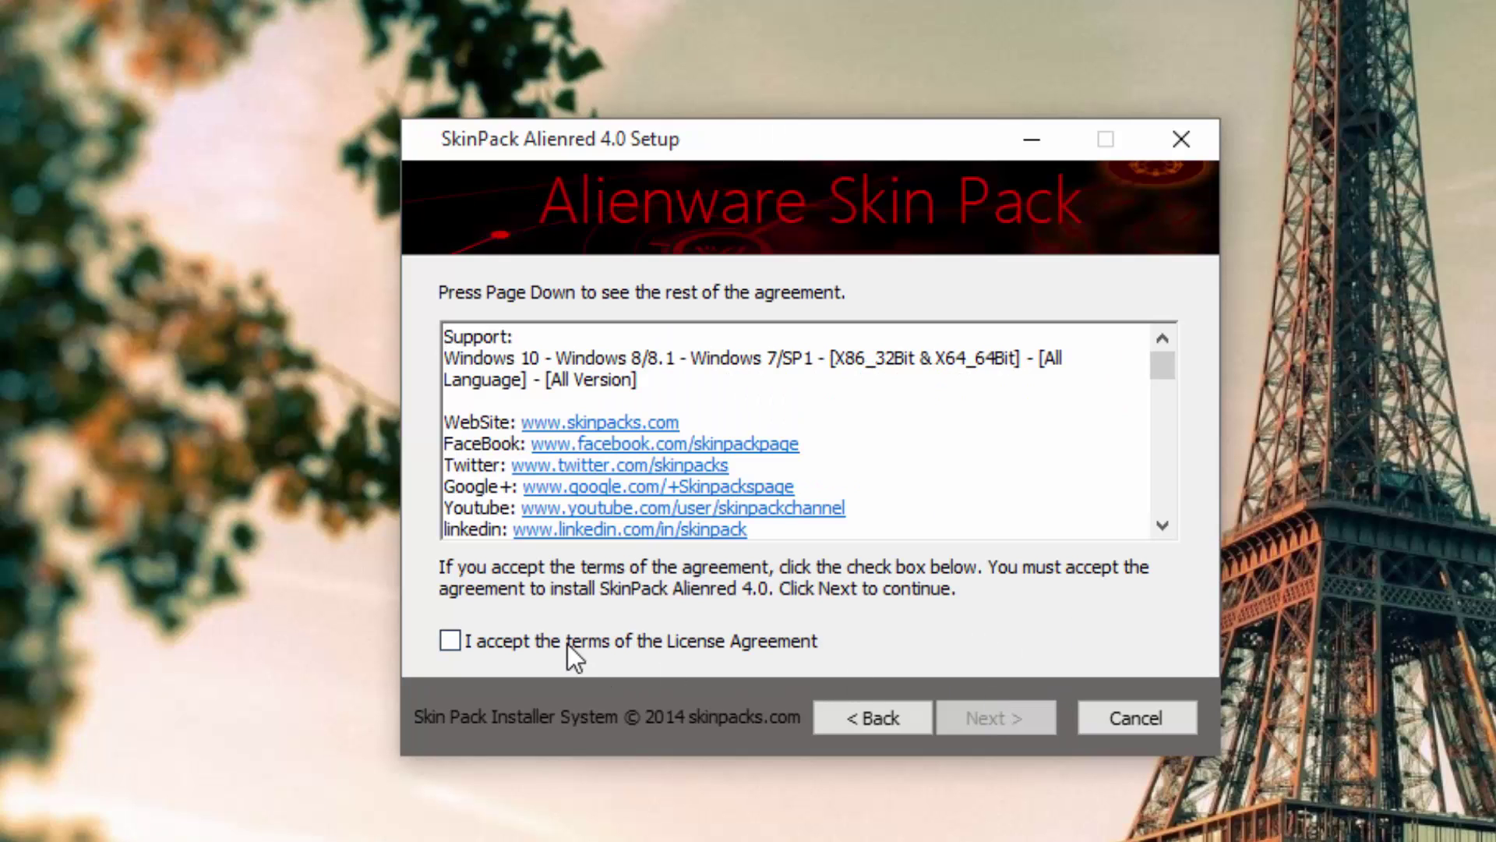
{"action": "left_click", "coordinate": [569, 644]}
{"action": "left_click", "coordinate": [1004, 715]}
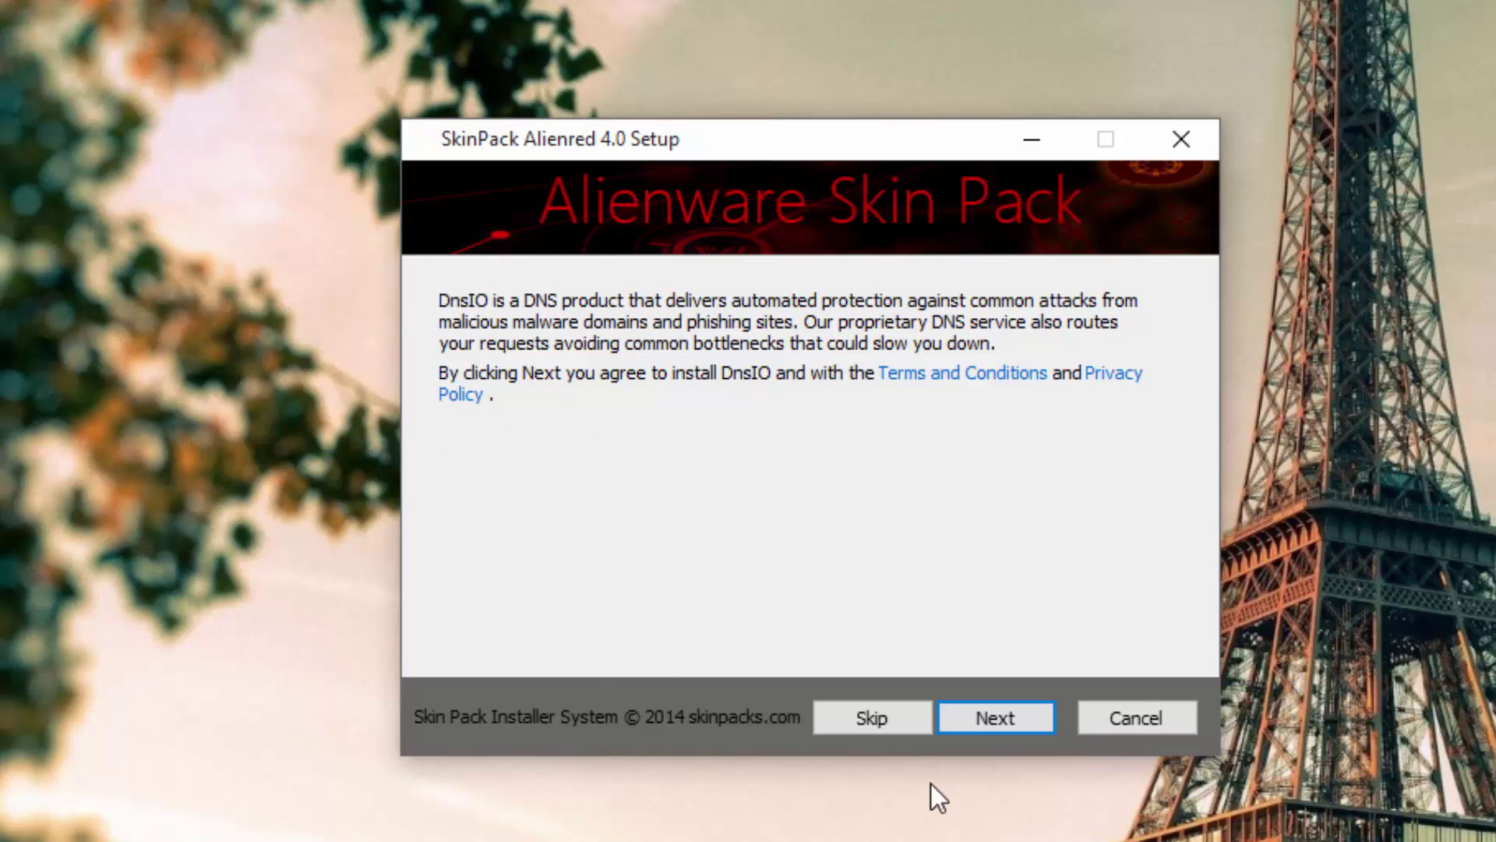
Decline the DnsIO, Phrase Professor, Chromatic, YouTube Accelerator and CrossBrowse offers
{"action": "left_click", "coordinate": [884, 714]}
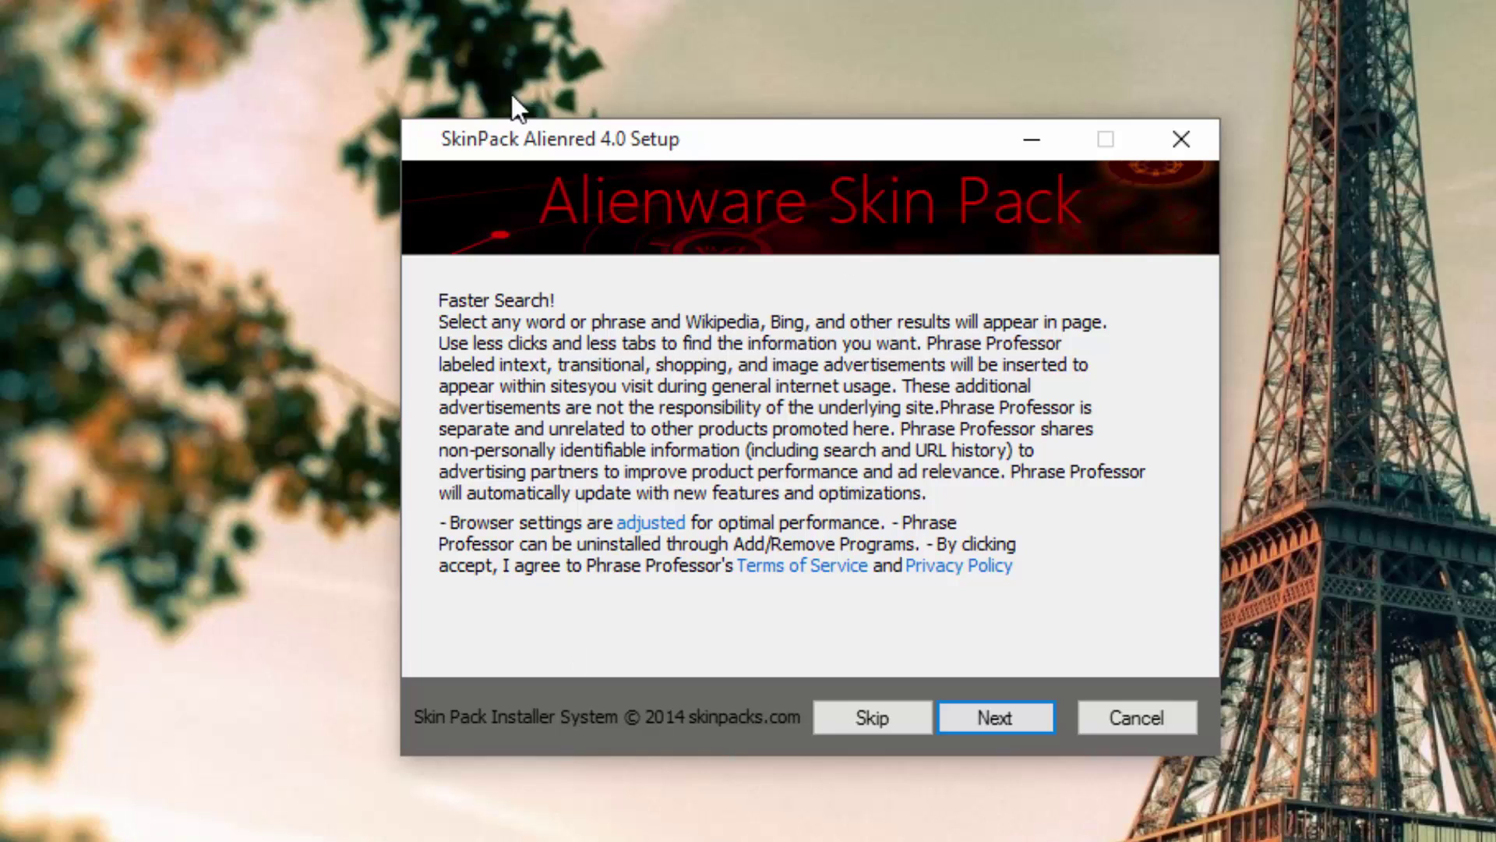
{"action": "left_click", "coordinate": [885, 715]}
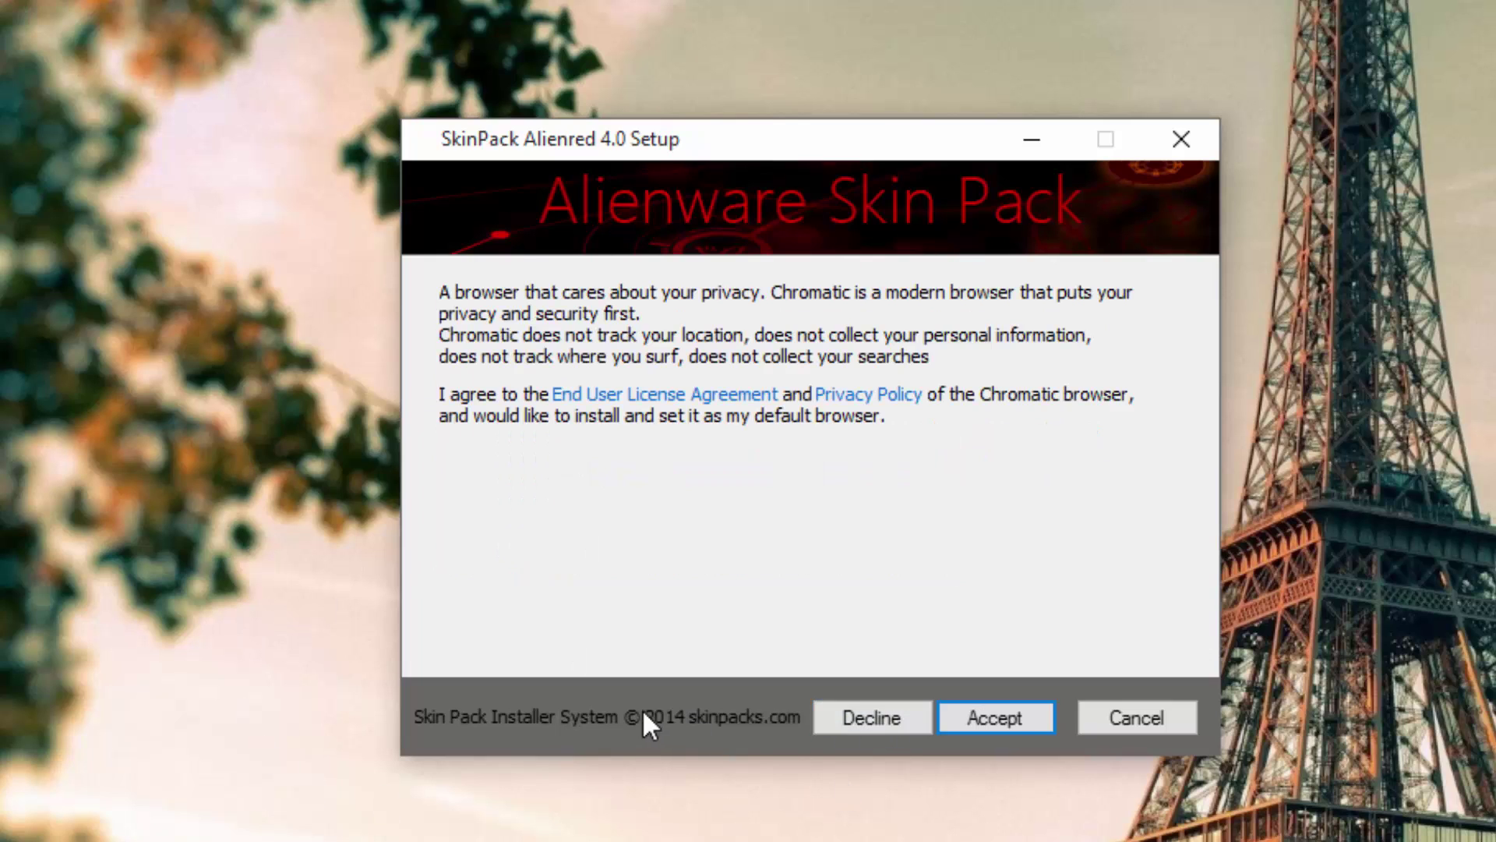
{"action": "left_click", "coordinate": [878, 721]}
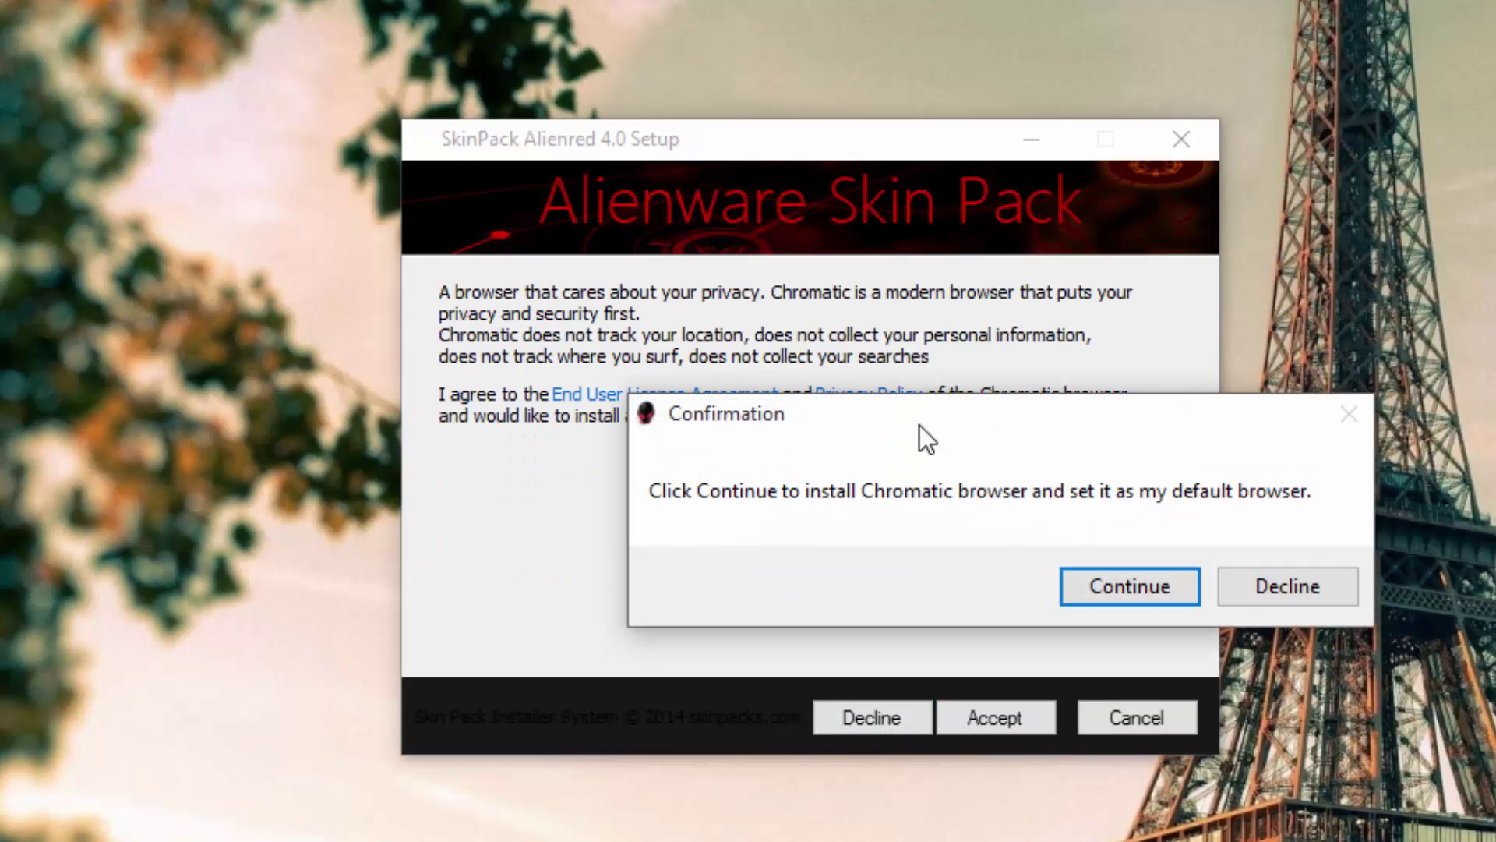
{"action": "left_click", "coordinate": [1317, 600]}
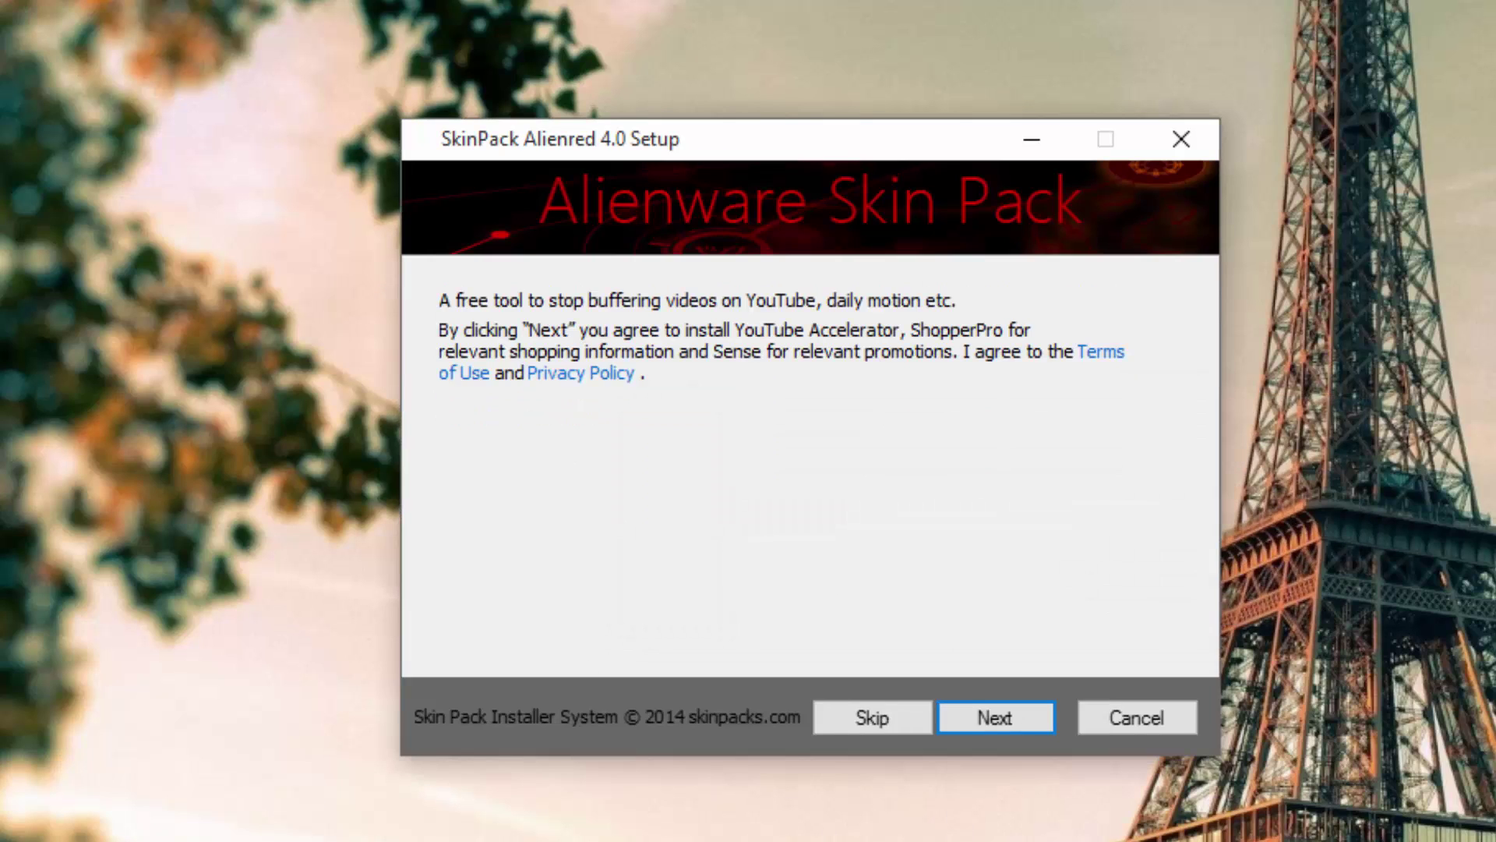
{"action": "left_click", "coordinate": [896, 722]}
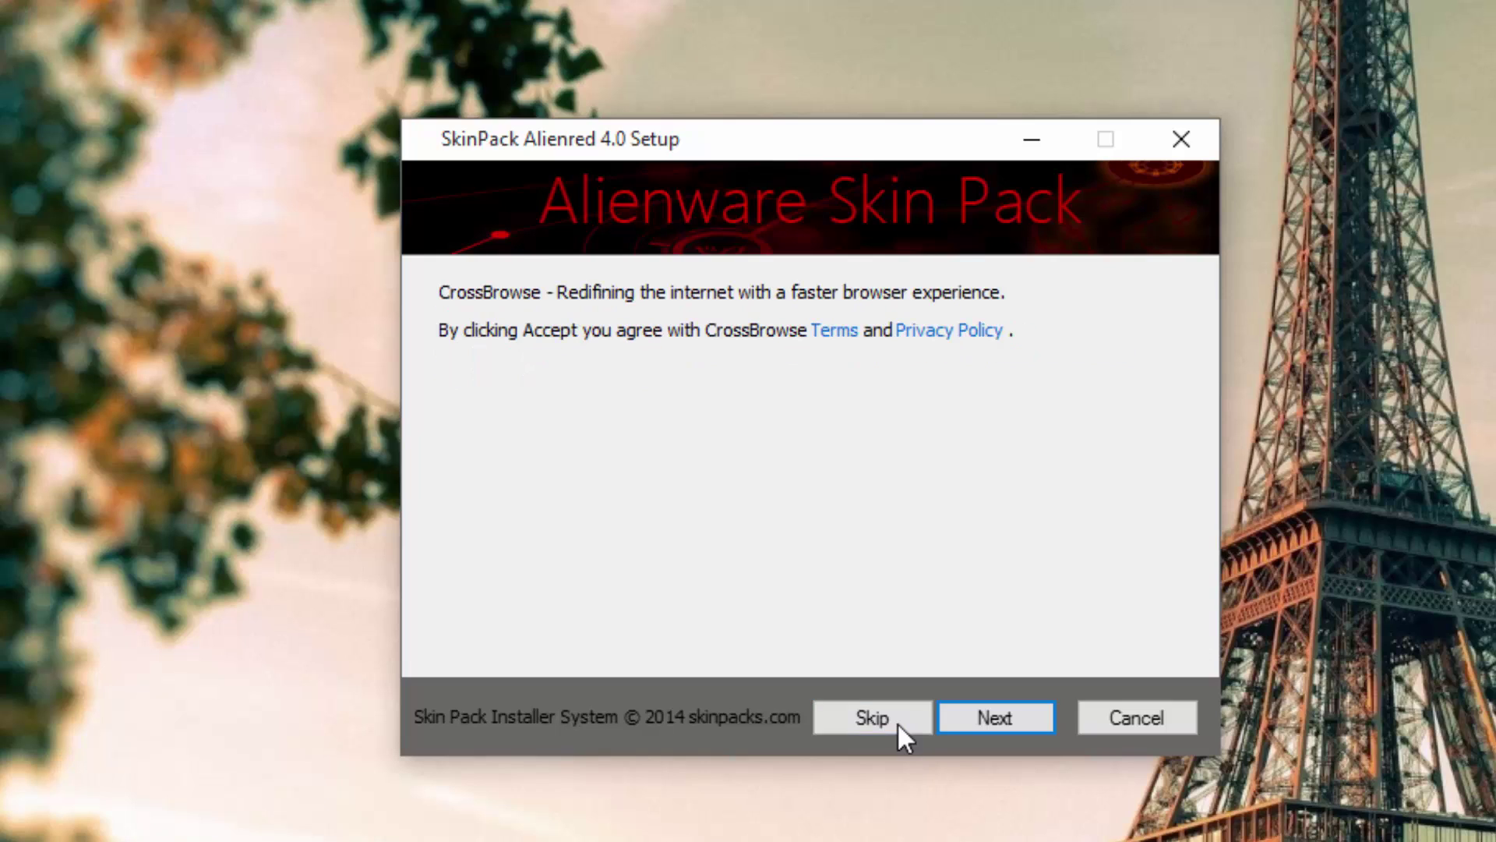
{"action": "left_click", "coordinate": [896, 722]}
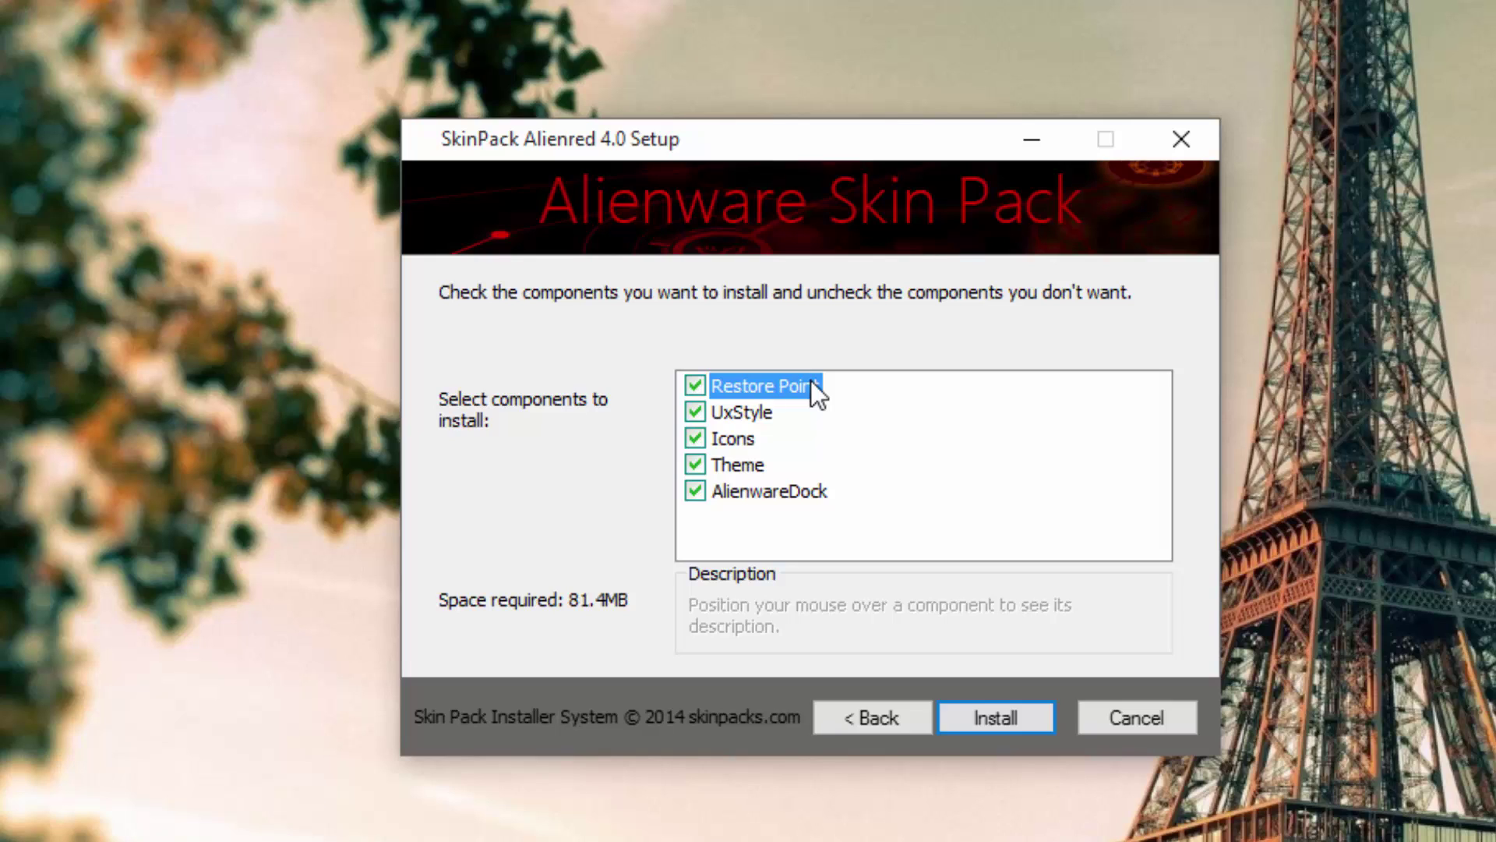
{"action": "left_click", "coordinate": [732, 414]}
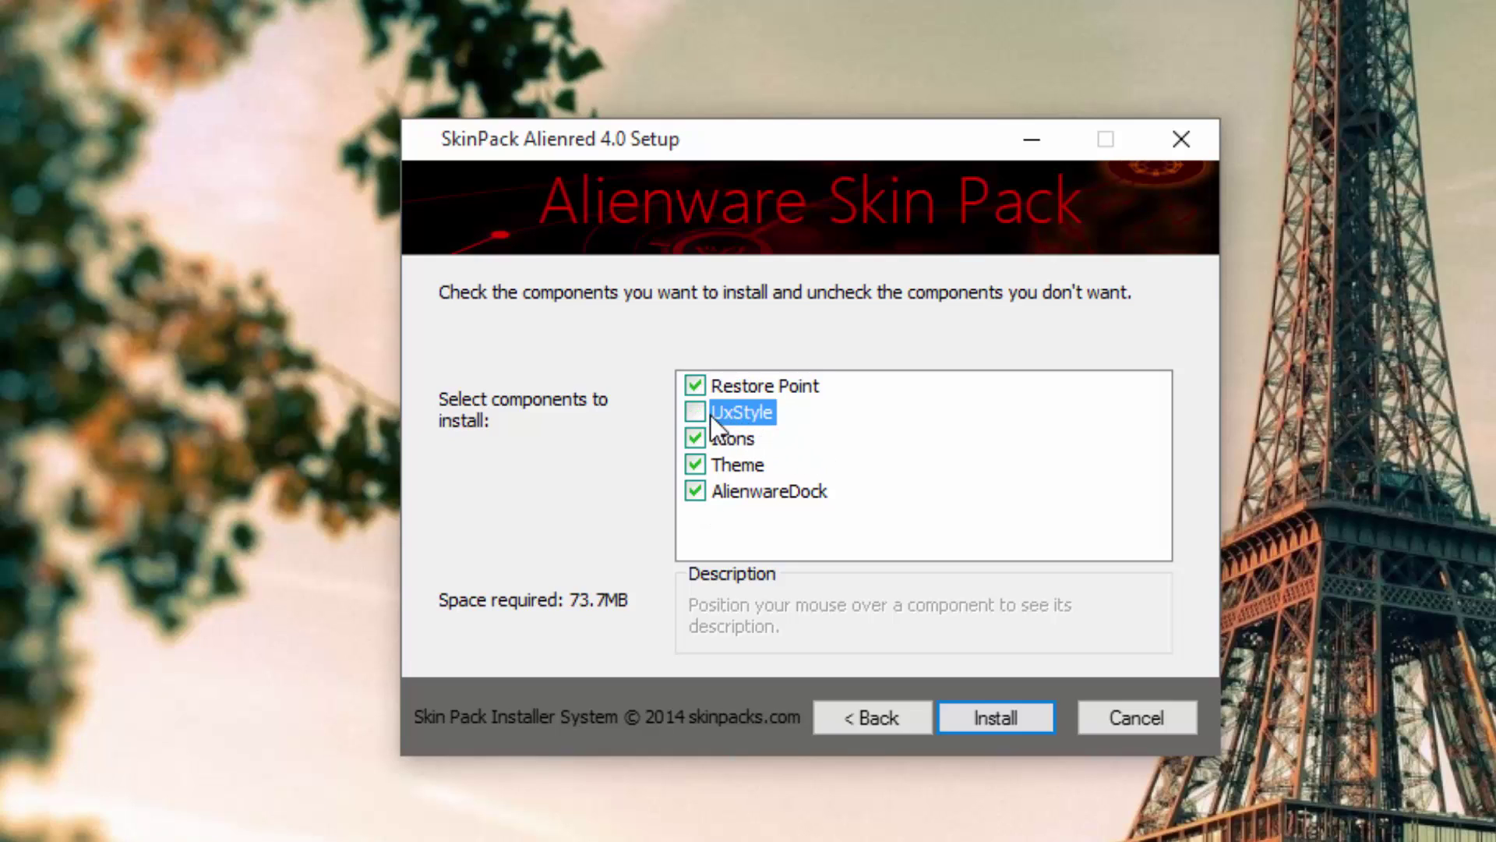
{"action": "left_click", "coordinate": [695, 411]}
Start installing the five selected SkinPack components and let setup apply the Alienred theme
{"action": "left_click", "coordinate": [966, 704]}
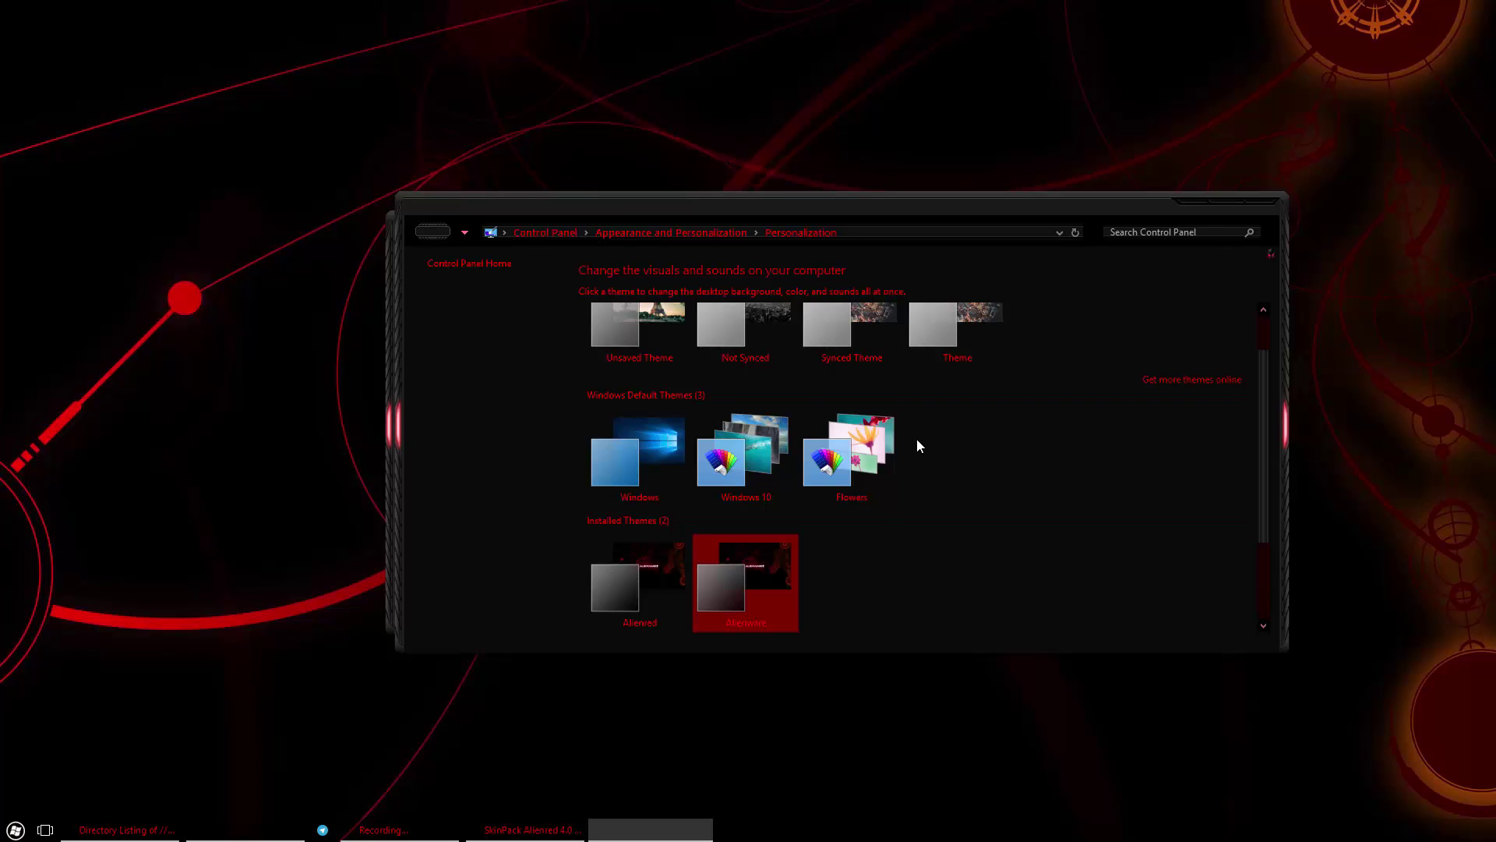
Finish the SkinPack setup, then close the Personalization and Quick access windows
{"action": "left_click", "coordinate": [530, 832]}
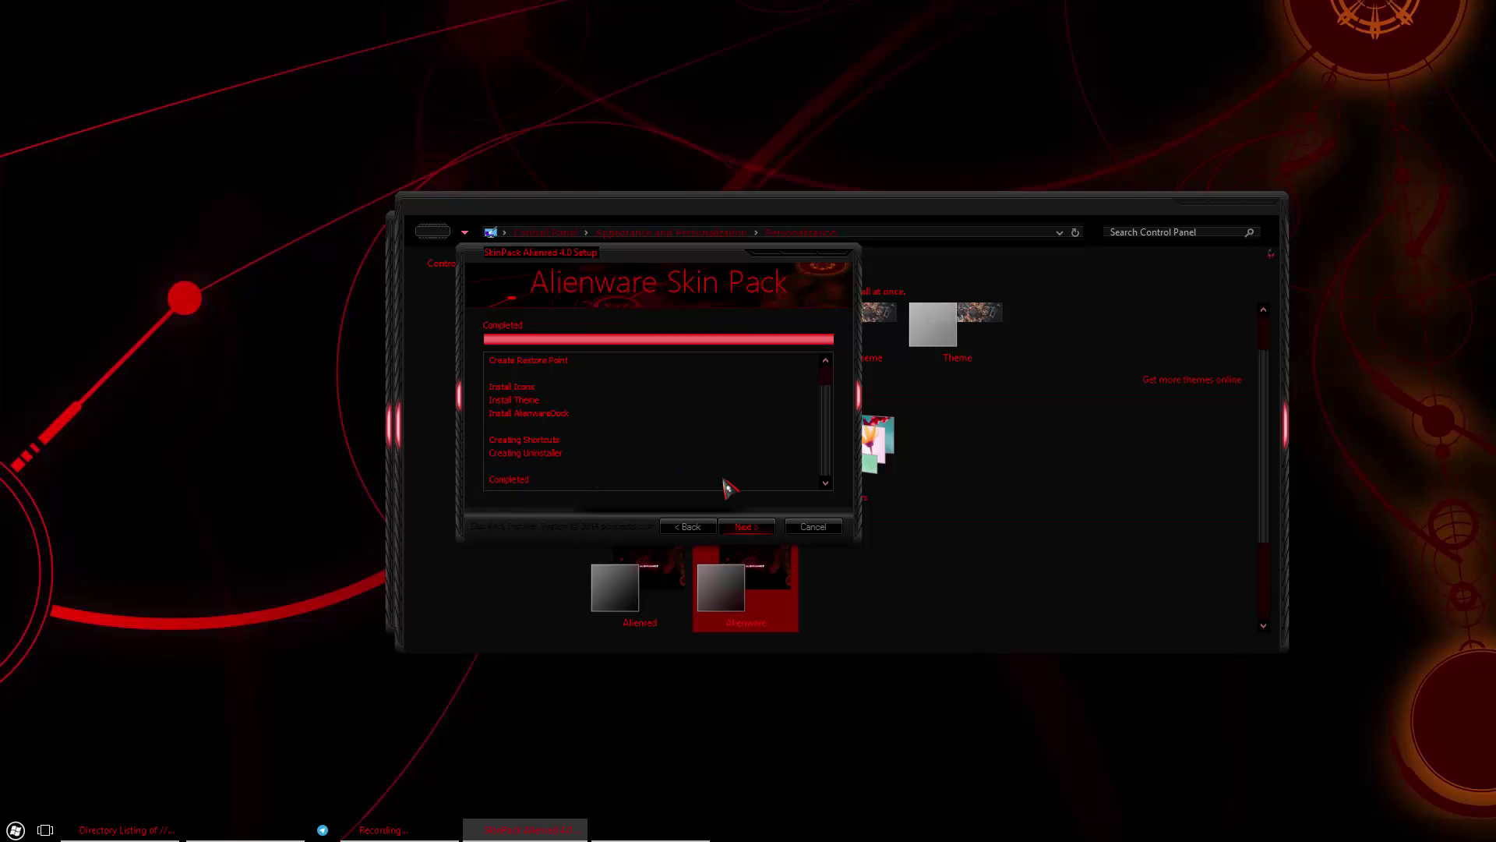
{"action": "left_click", "coordinate": [736, 530]}
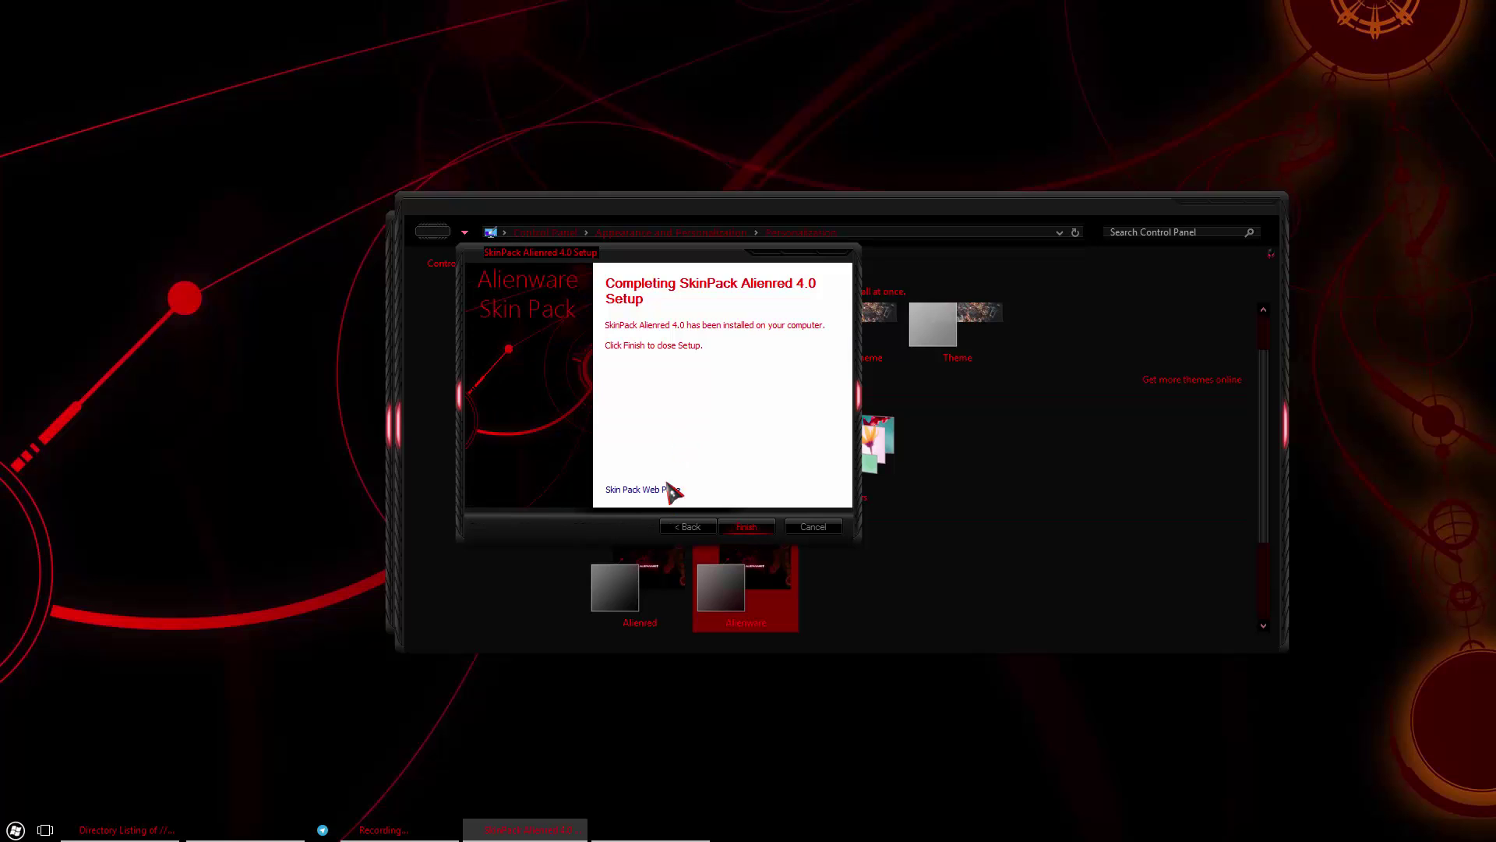
{"action": "left_click", "coordinate": [736, 534]}
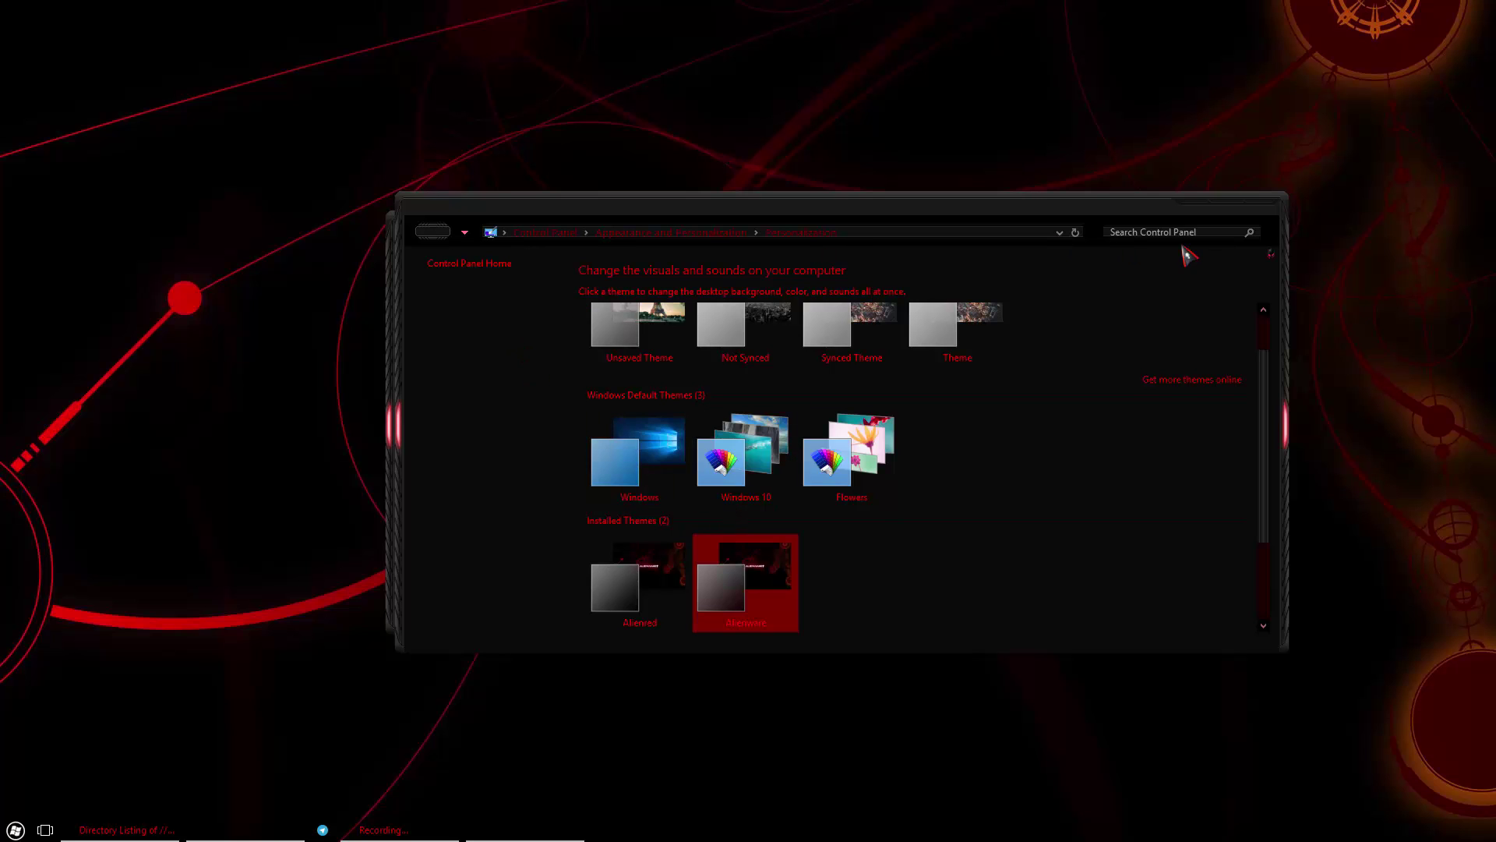
{"action": "left_click", "coordinate": [1267, 215]}
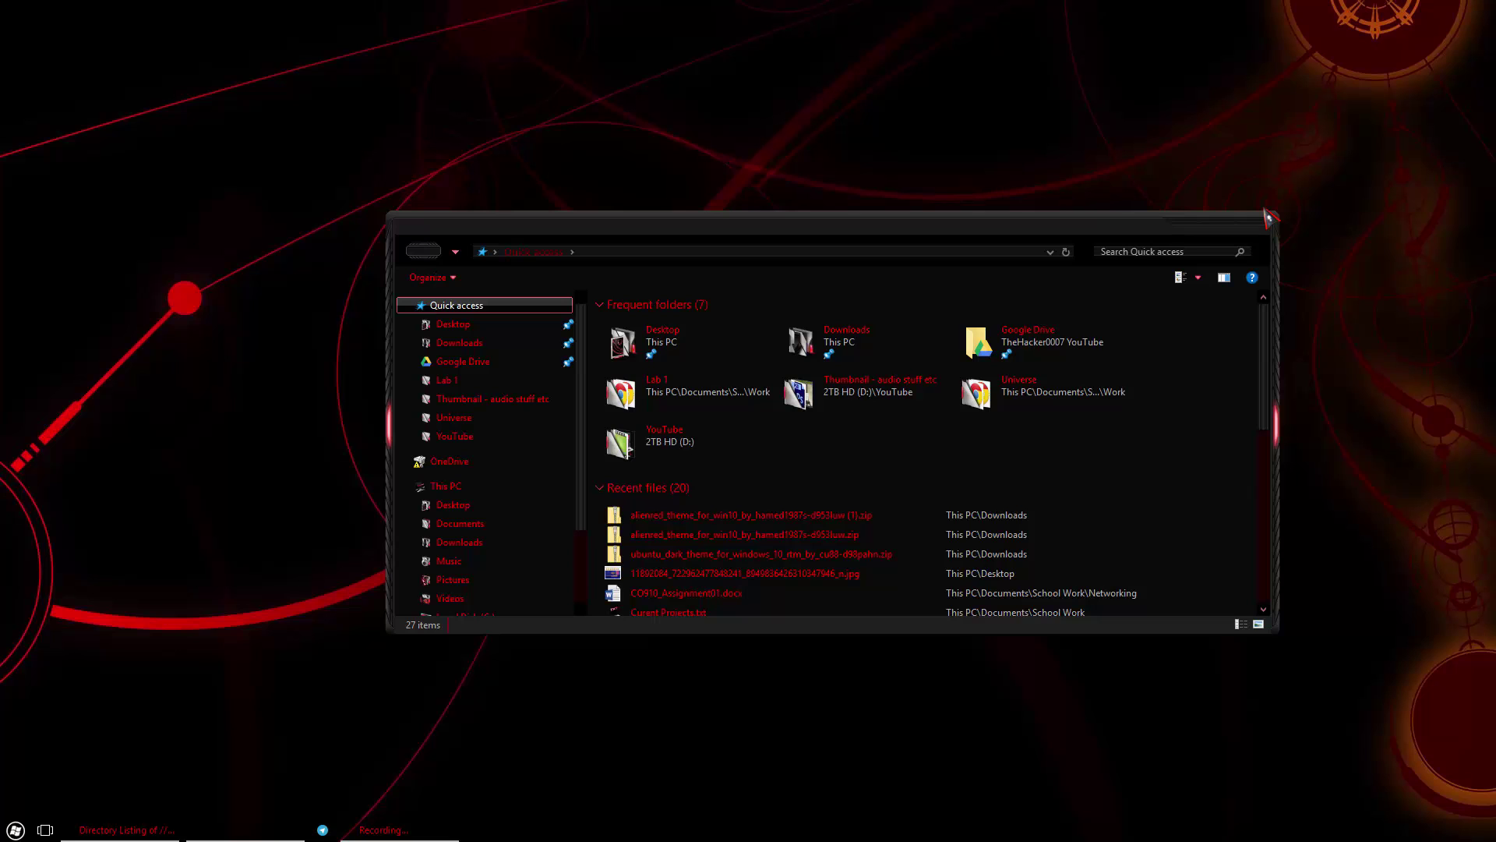
{"action": "left_click", "coordinate": [1267, 217]}
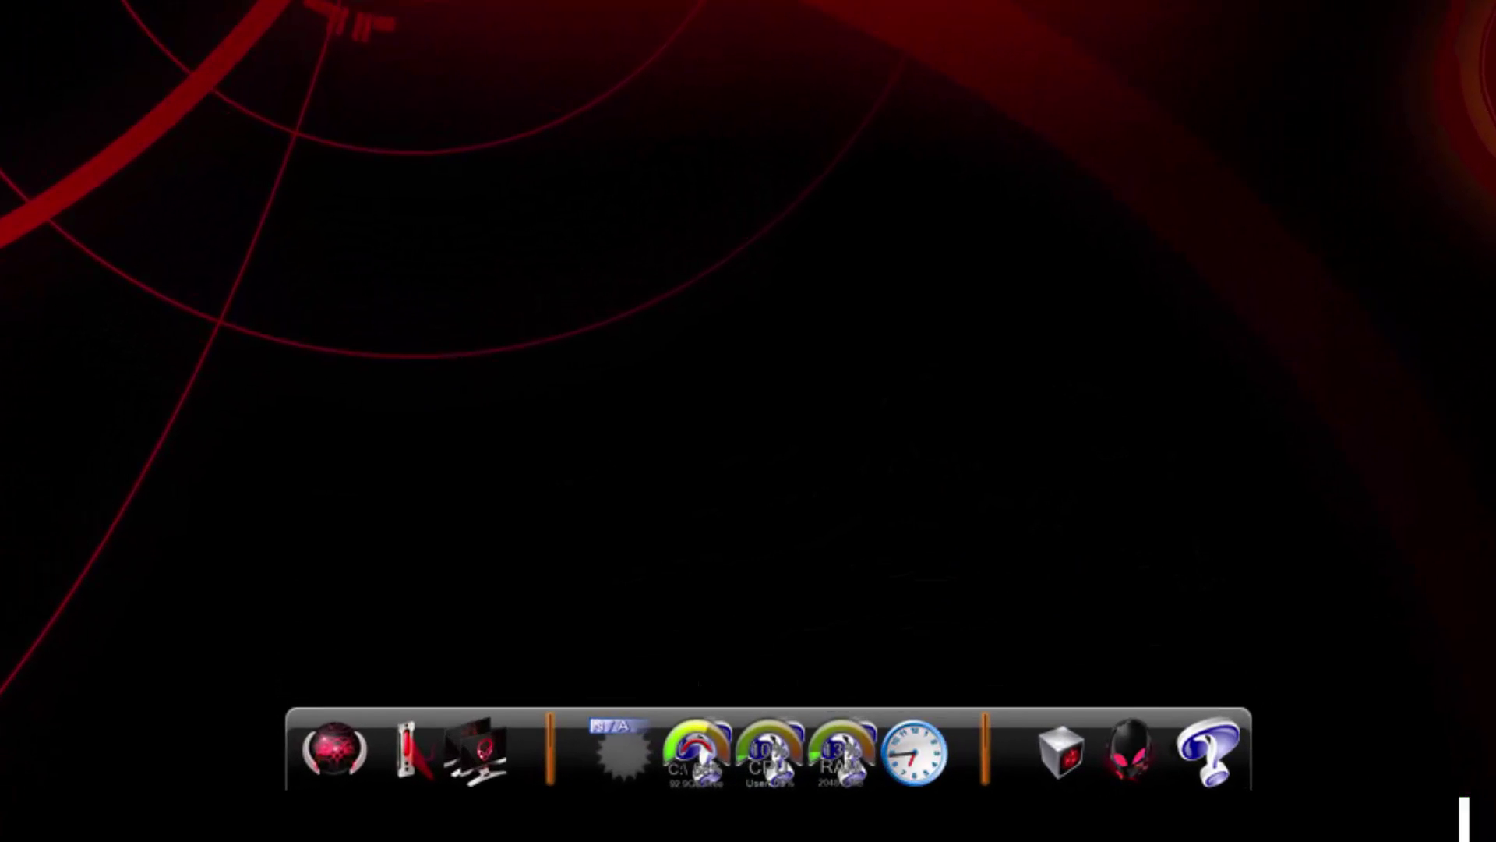
Bring up the dock's context menu to view its Add options, then dismiss it
{"action": "right_click", "coordinate": [981, 764]}
{"action": "key", "text": "Escape"}
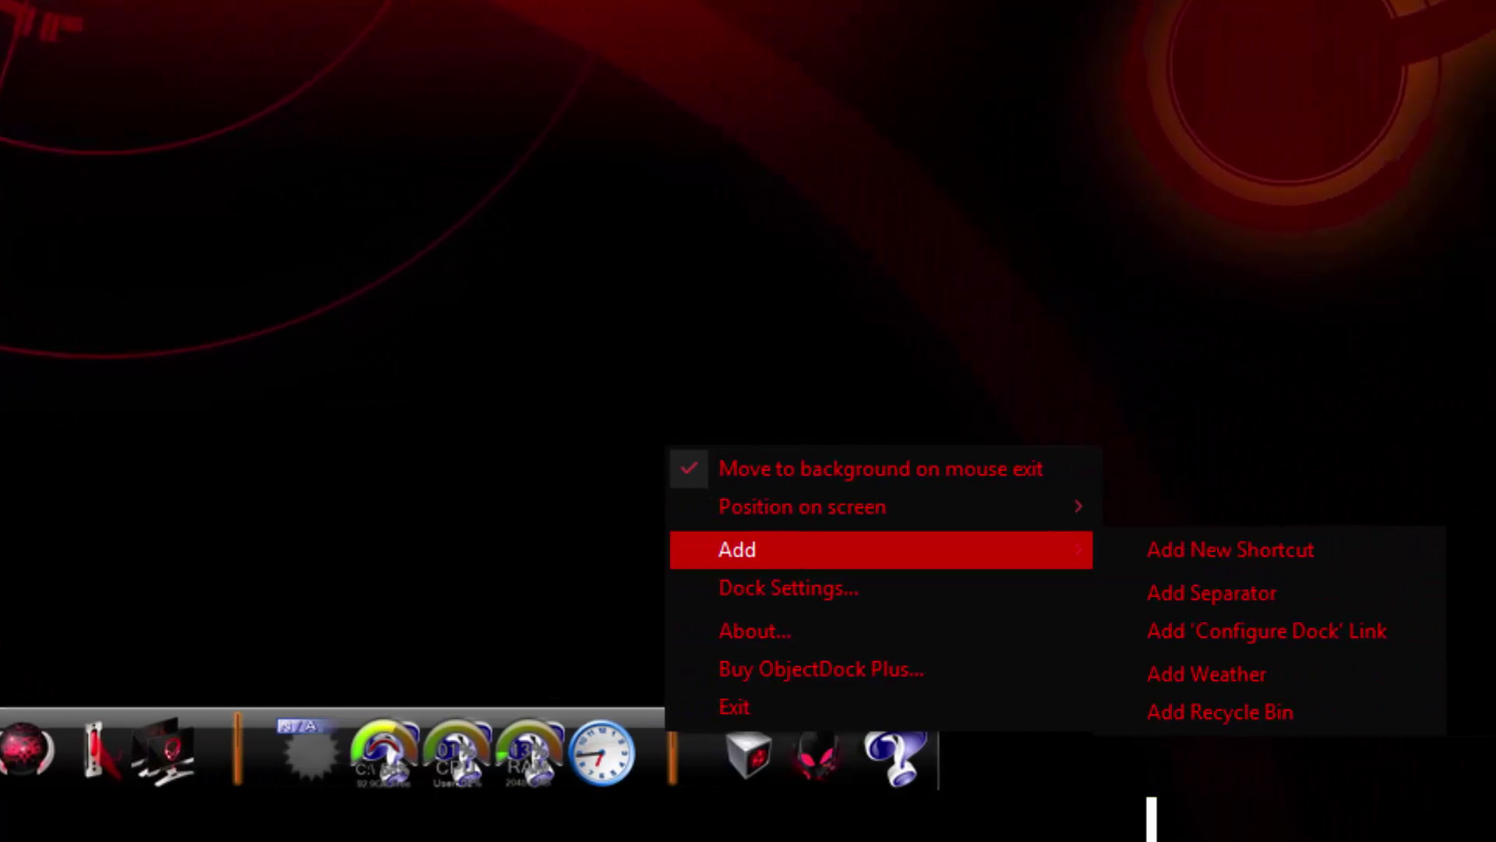
Add a new dock shortcut titled 'Chrome' and begin choosing its target program
{"action": "left_click", "coordinate": [1230, 549]}
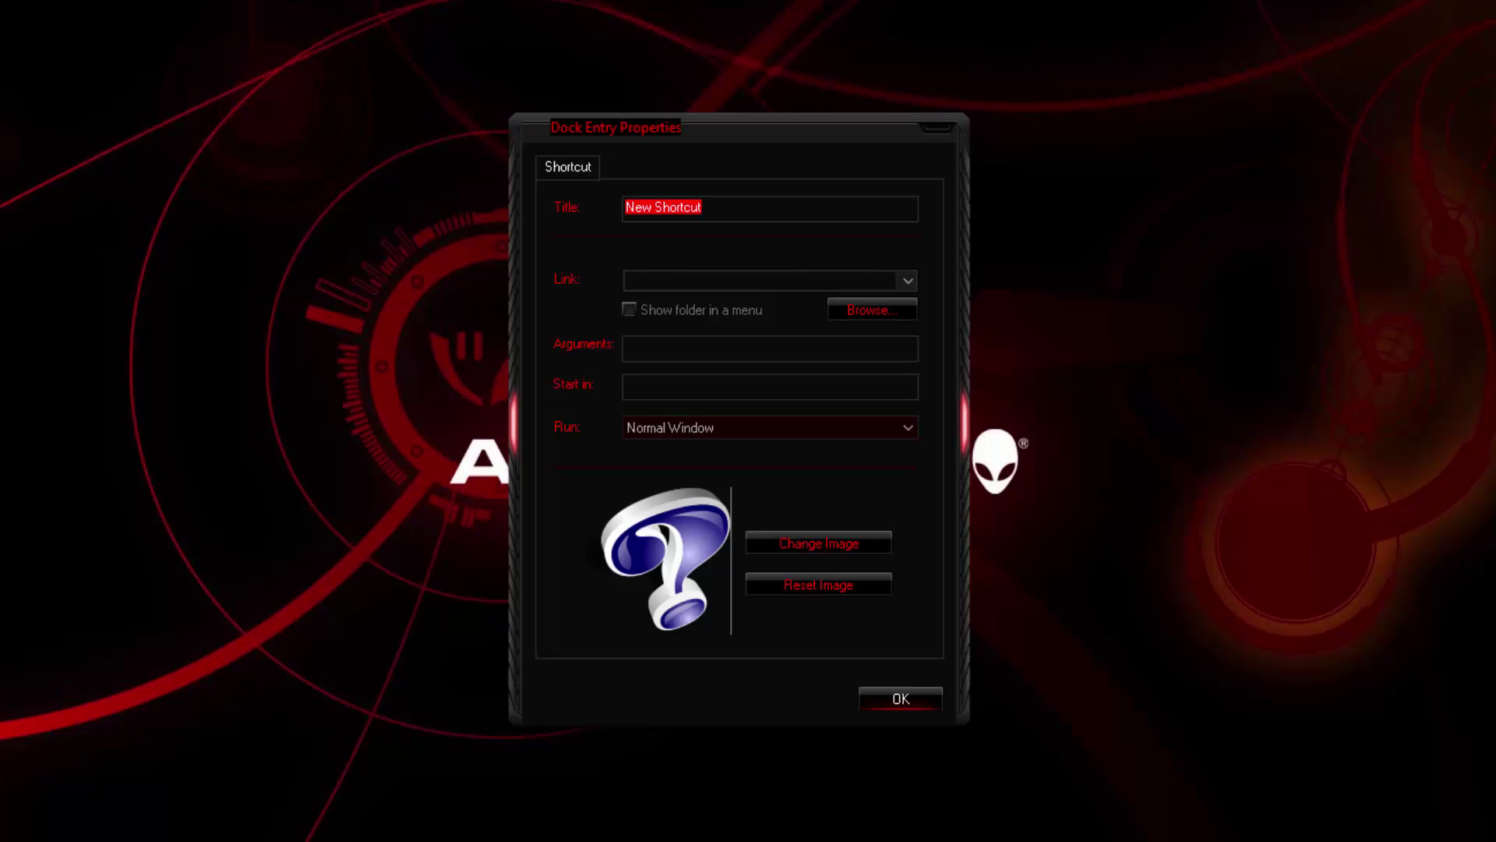
{"action": "type", "text": "Chrome"}
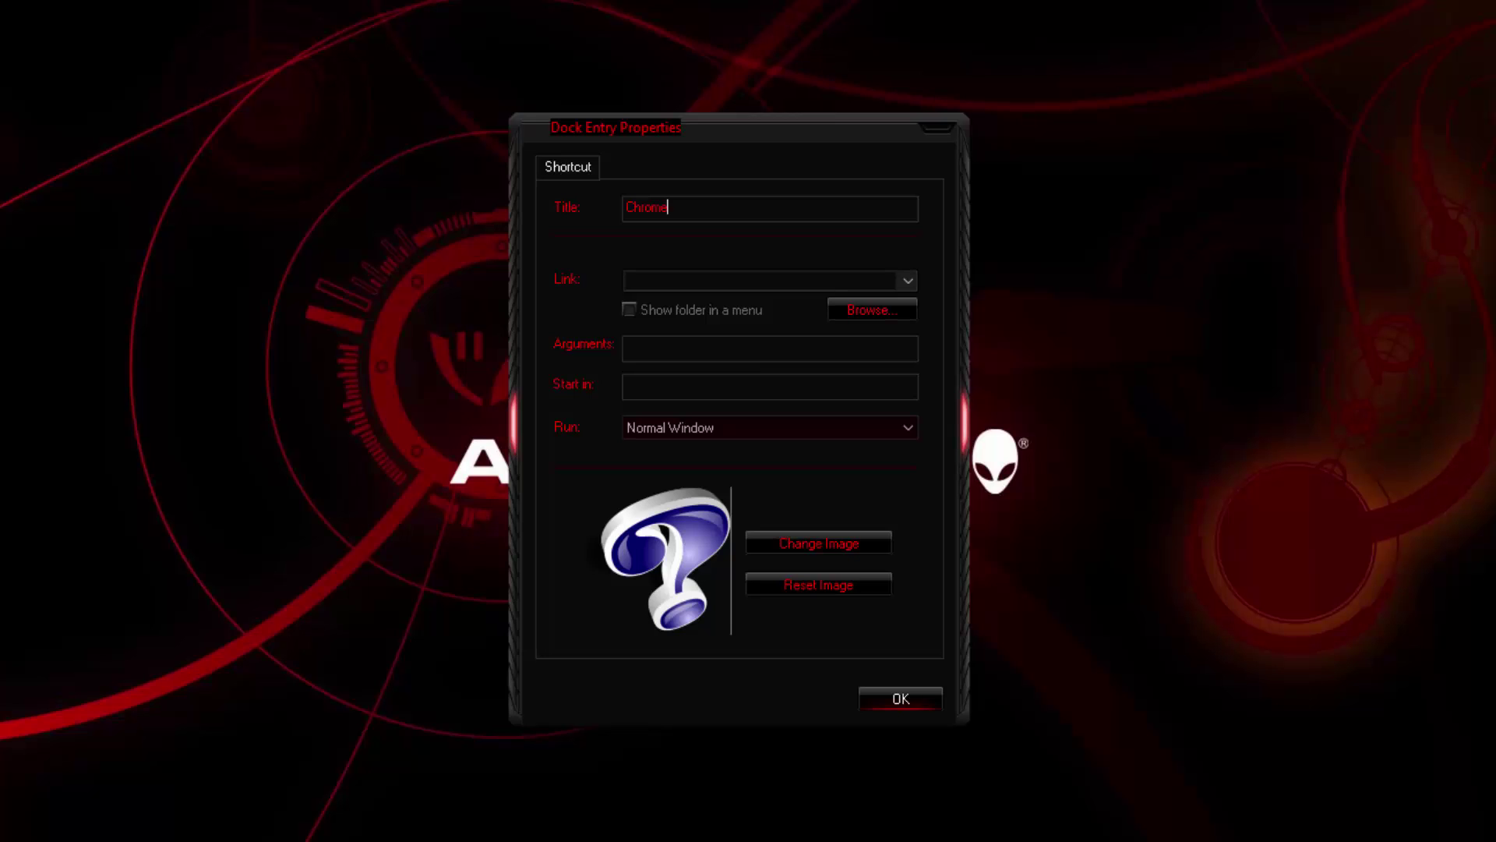
{"action": "left_click", "coordinate": [872, 309]}
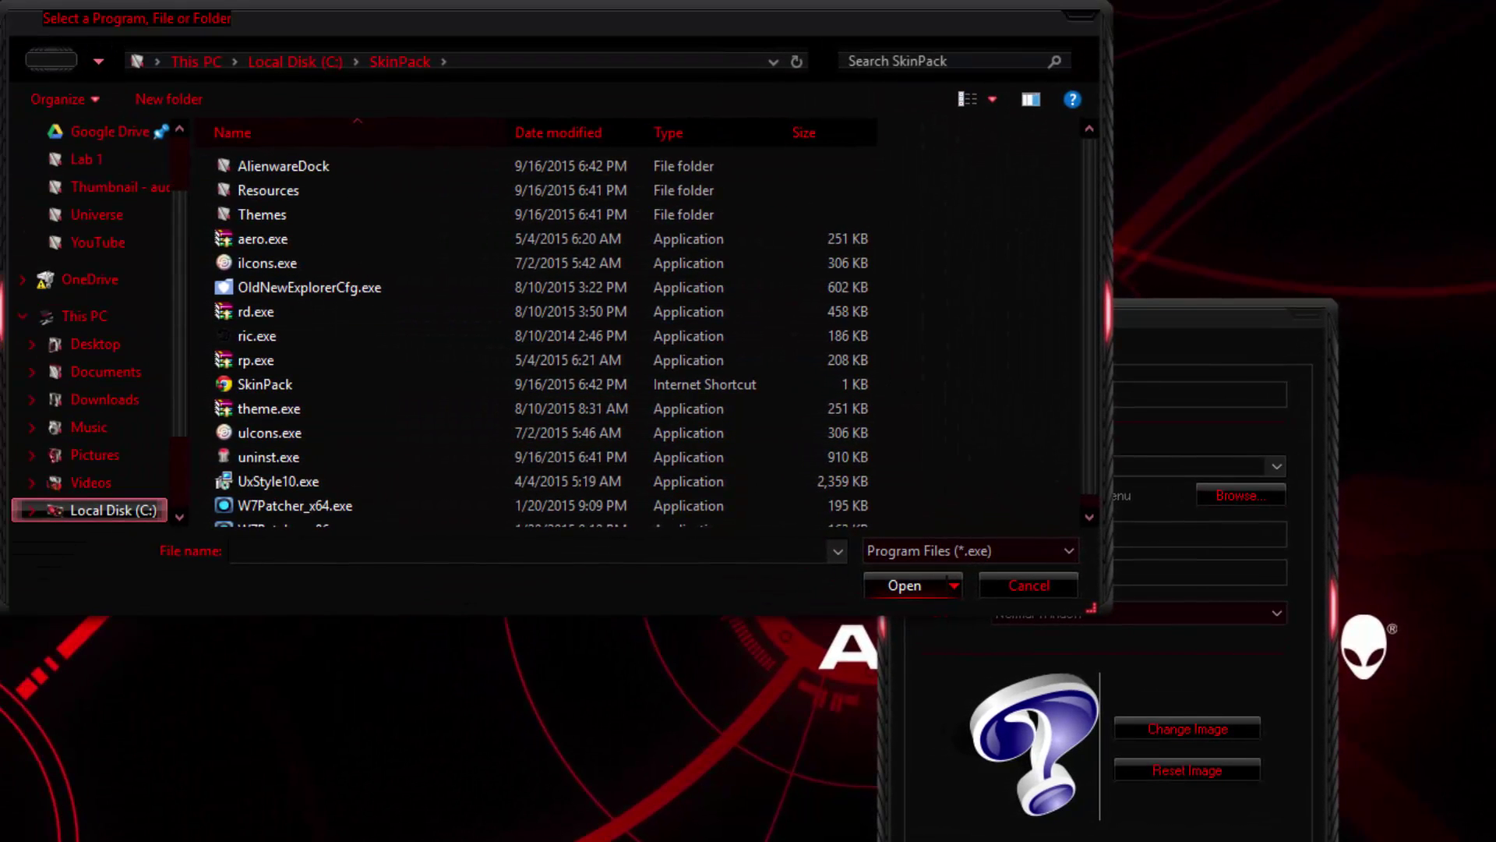
Point the Chrome shortcut at chrome.exe in C:\Program Files (x86)\Google\Chrome\Application
{"action": "key", "text": "alt+Up"}
{"action": "double_click", "coordinate": [296, 385]}
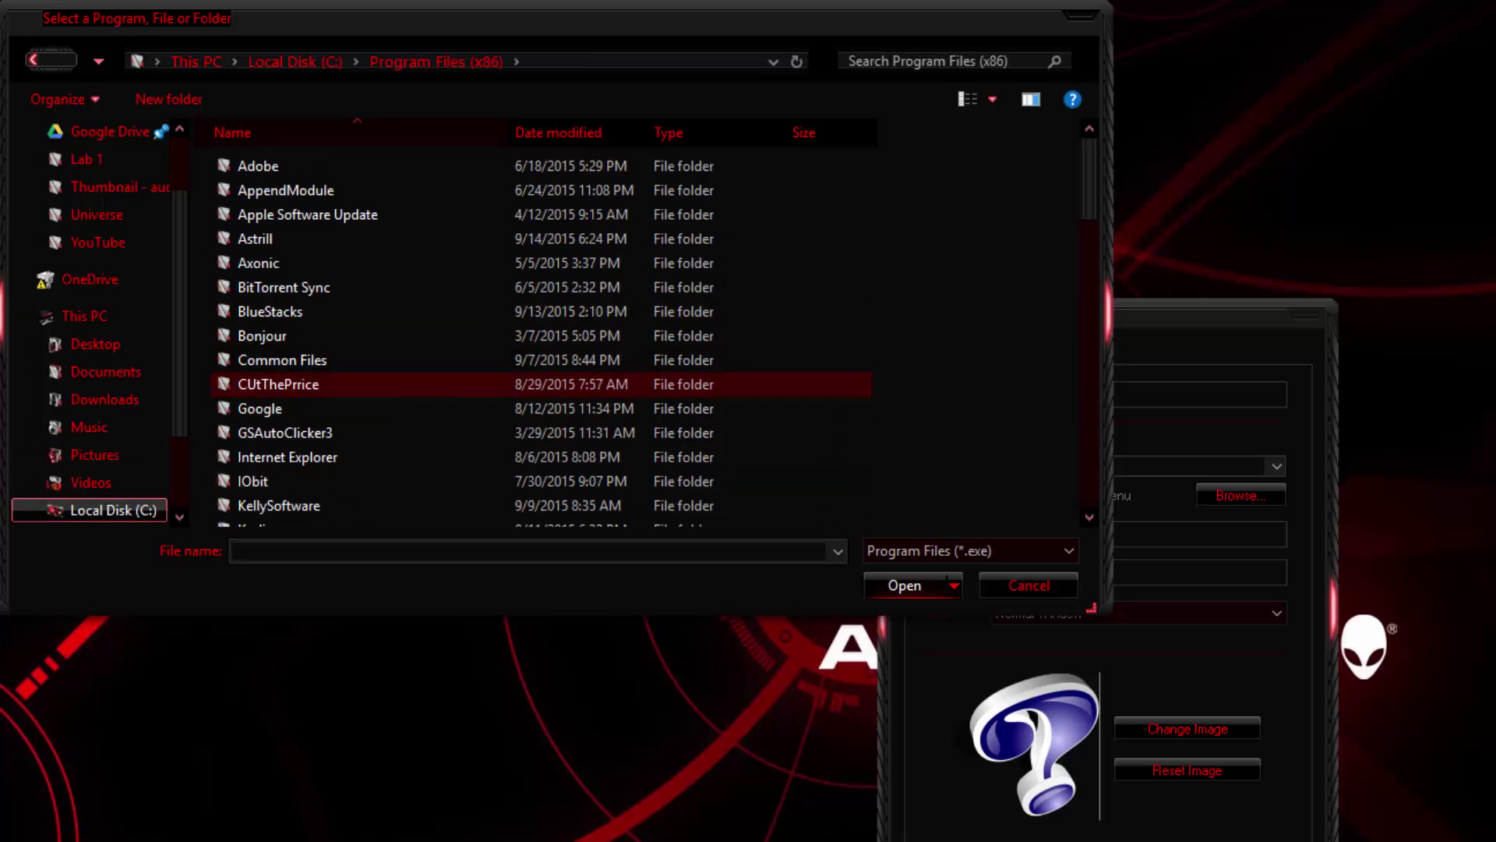
{"action": "double_click", "coordinate": [296, 409]}
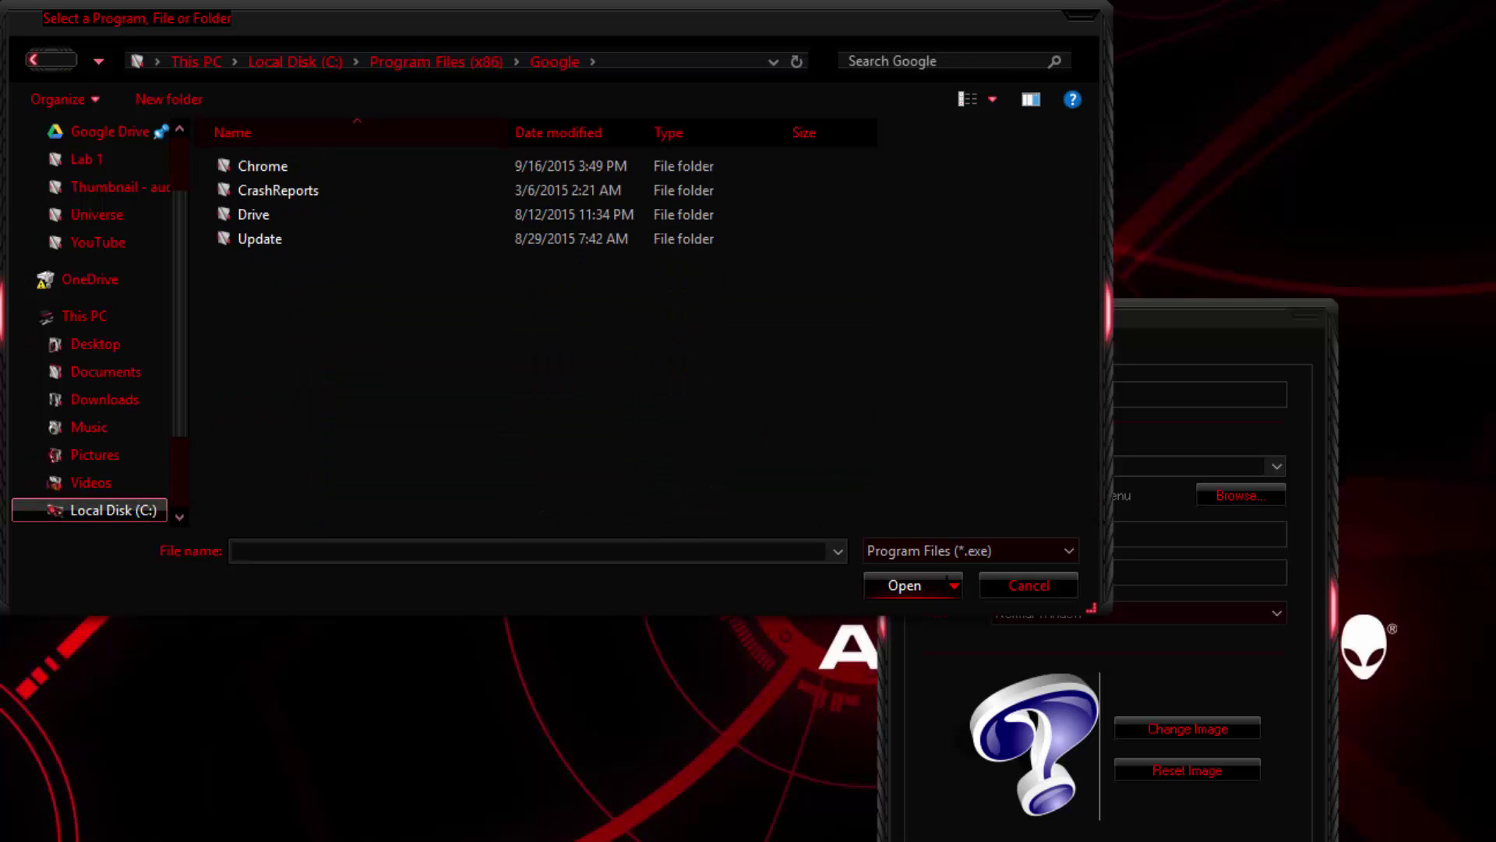
{"action": "double_click", "coordinate": [263, 166]}
{"action": "double_click", "coordinate": [265, 166]}
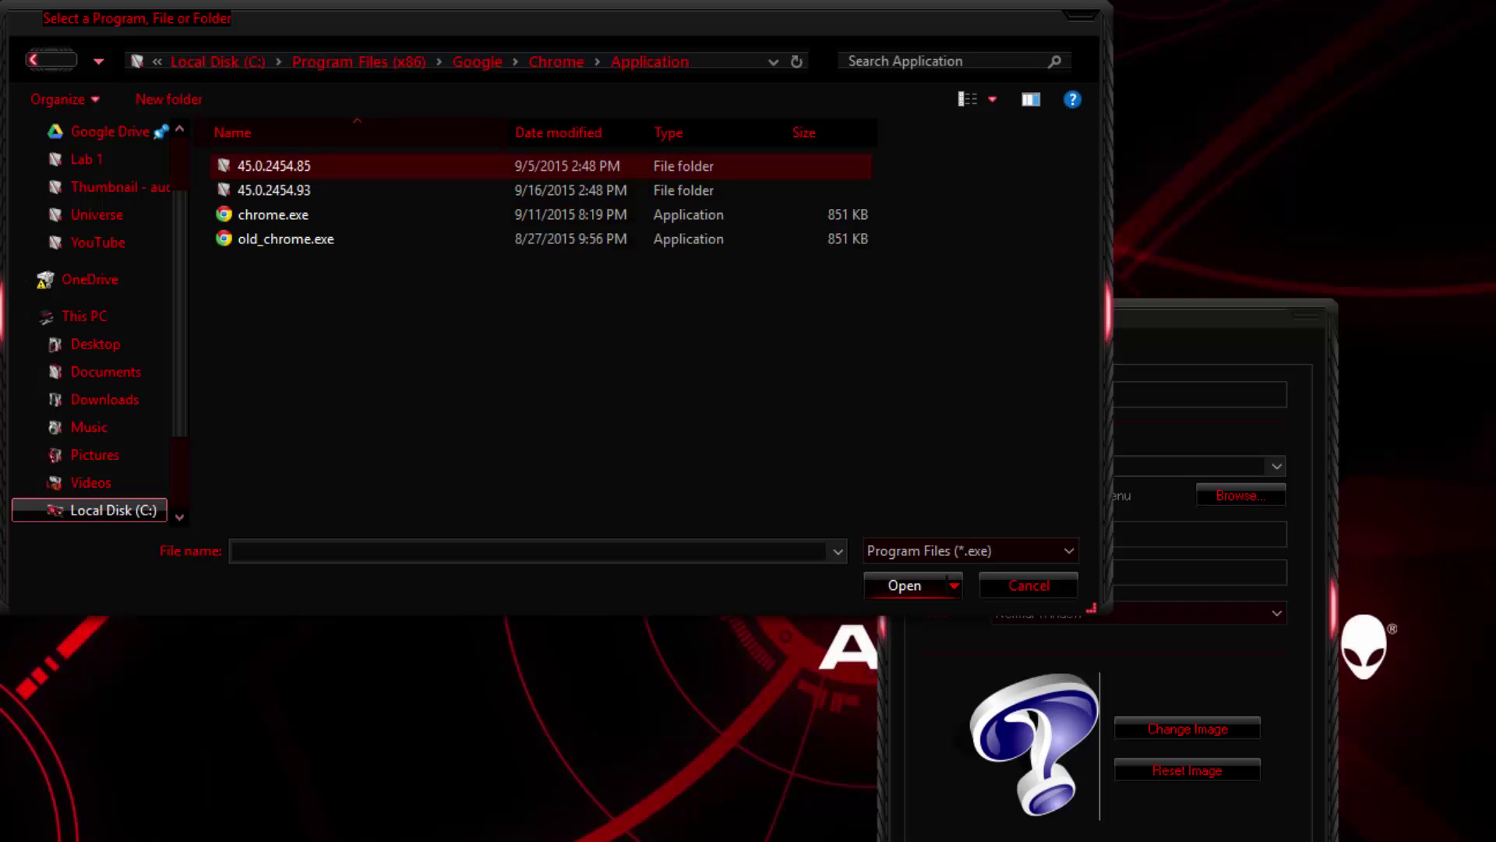
{"action": "left_click", "coordinate": [273, 214]}
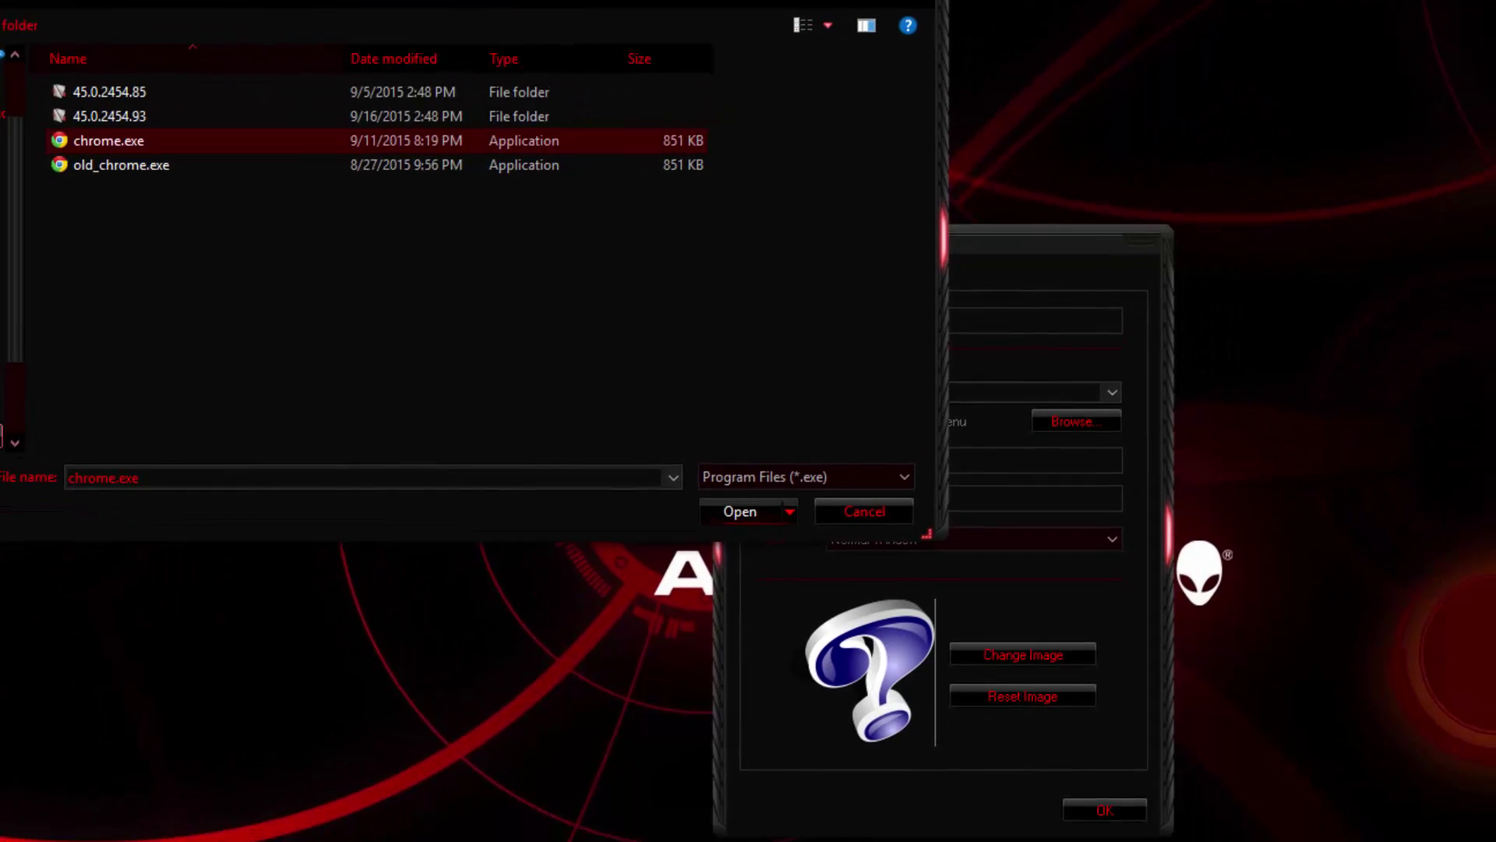
{"action": "key", "text": "Return"}
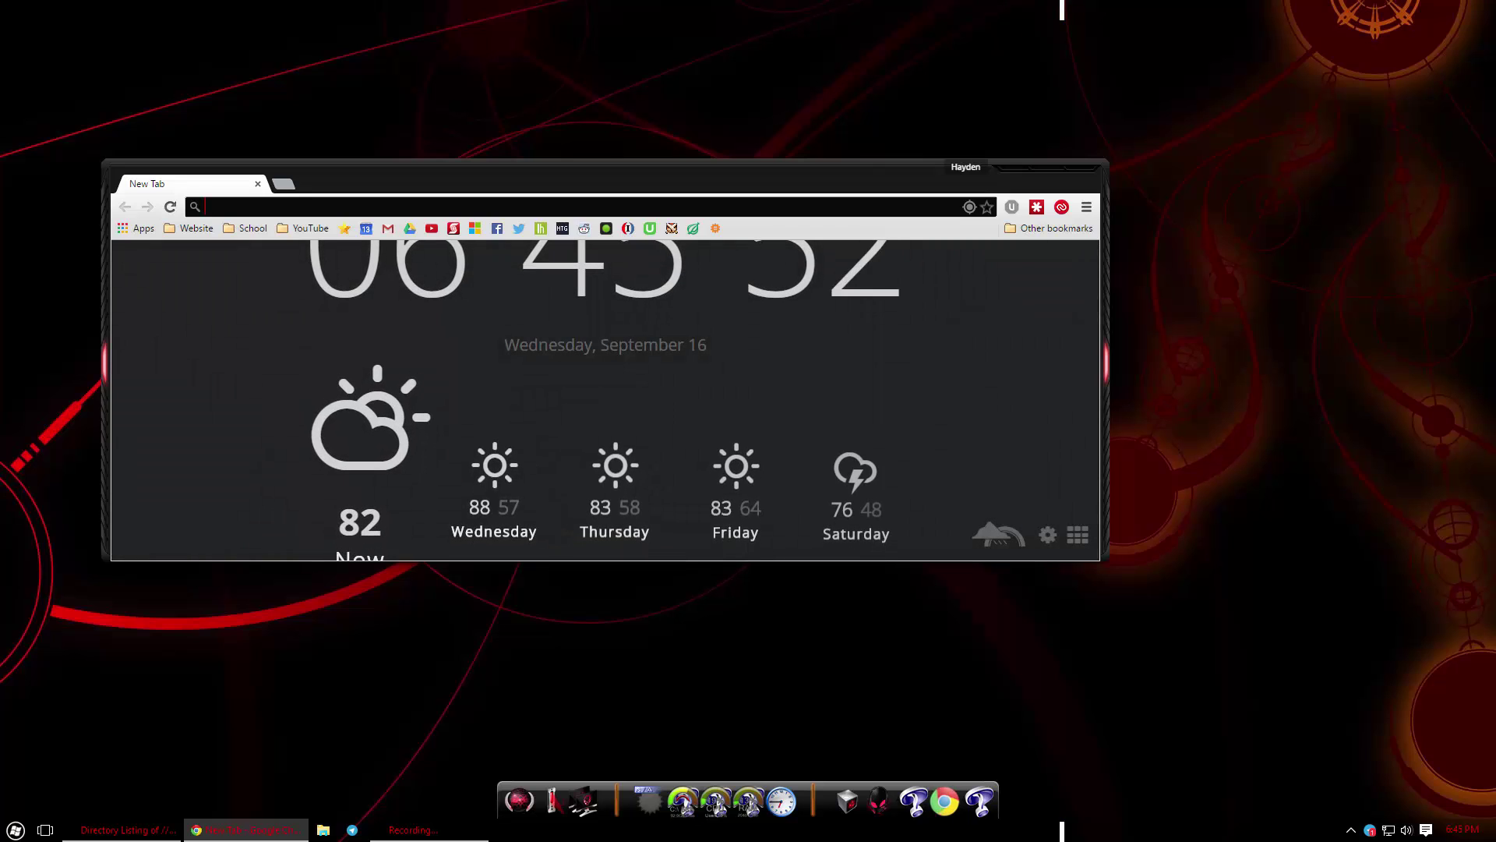
Minimize Chrome with Win+Down to reveal the dock's new Chrome icon
{"action": "key", "text": "super+Down"}
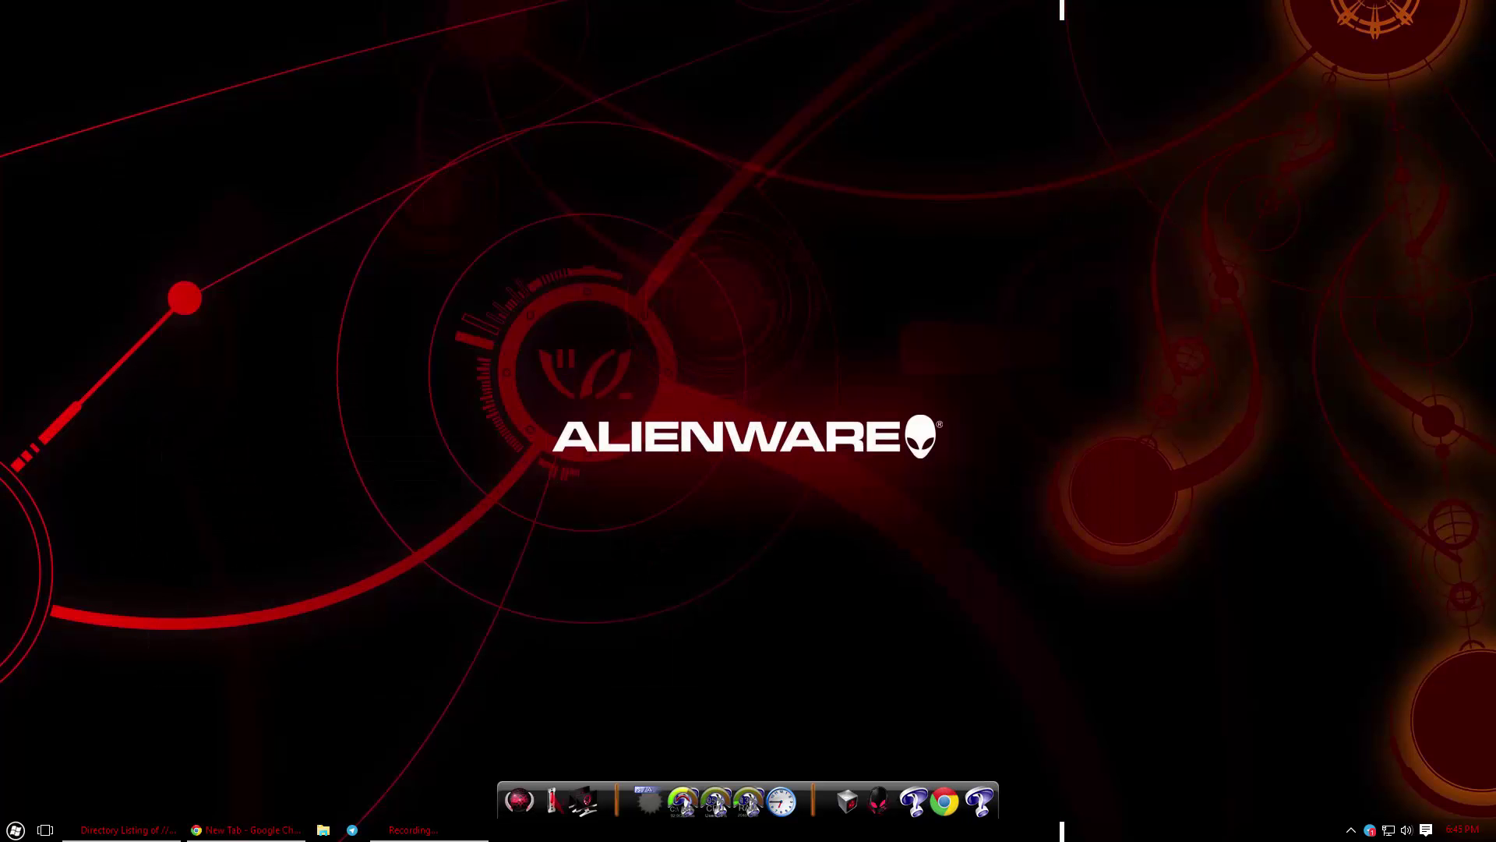
Exit the dock from its right-click menu, then open File Explorer on Quick access with Win+E
{"action": "right_click", "coordinate": [816, 798]}
{"action": "left_click", "coordinate": [858, 787]}
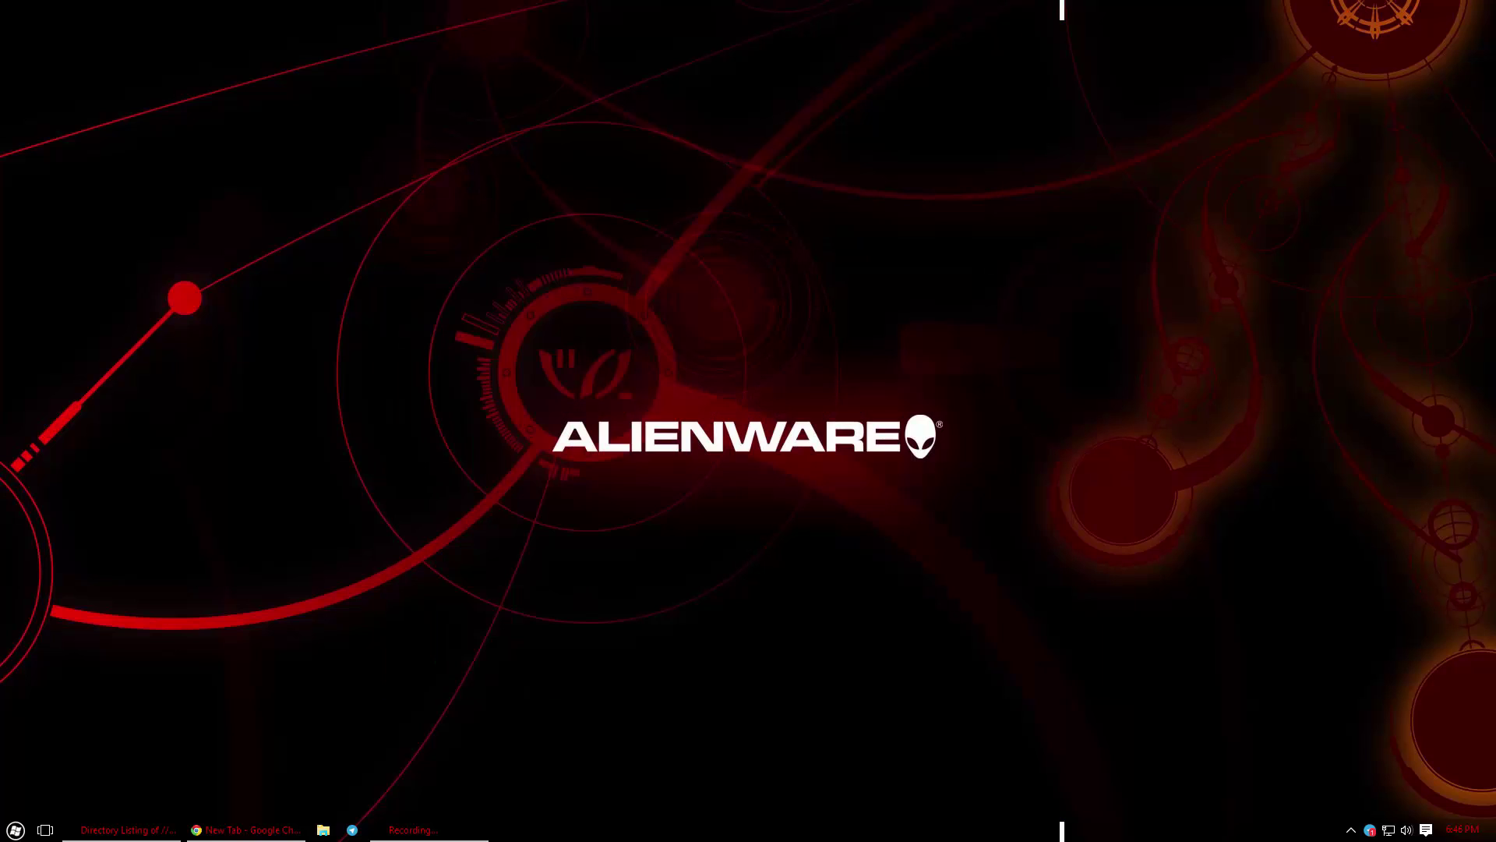
{"action": "right_click", "coordinate": [756, 609]}
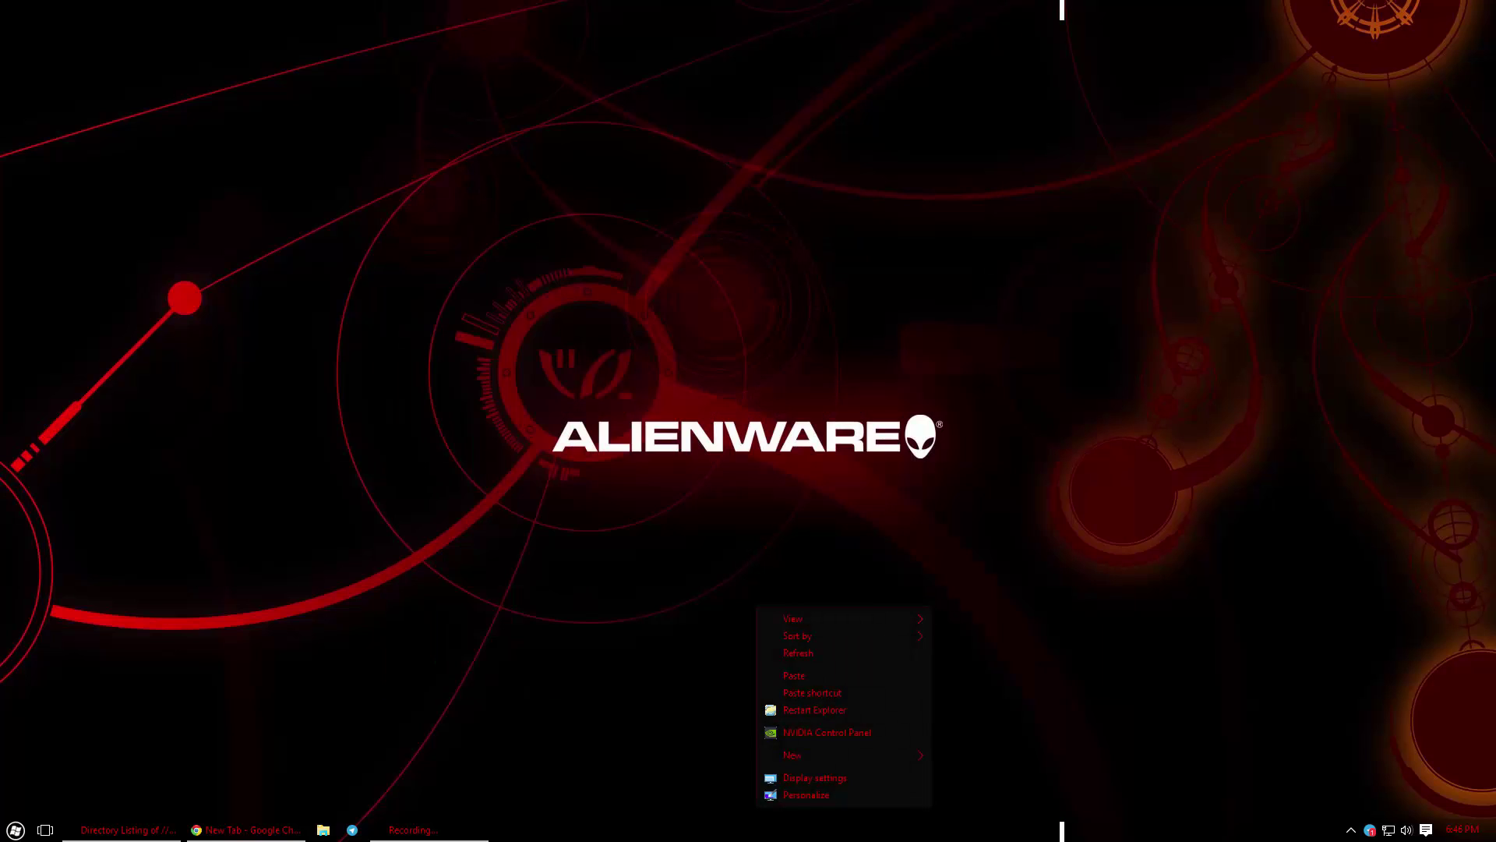
{"action": "key", "text": "Escape"}
{"action": "key", "text": "super+e"}
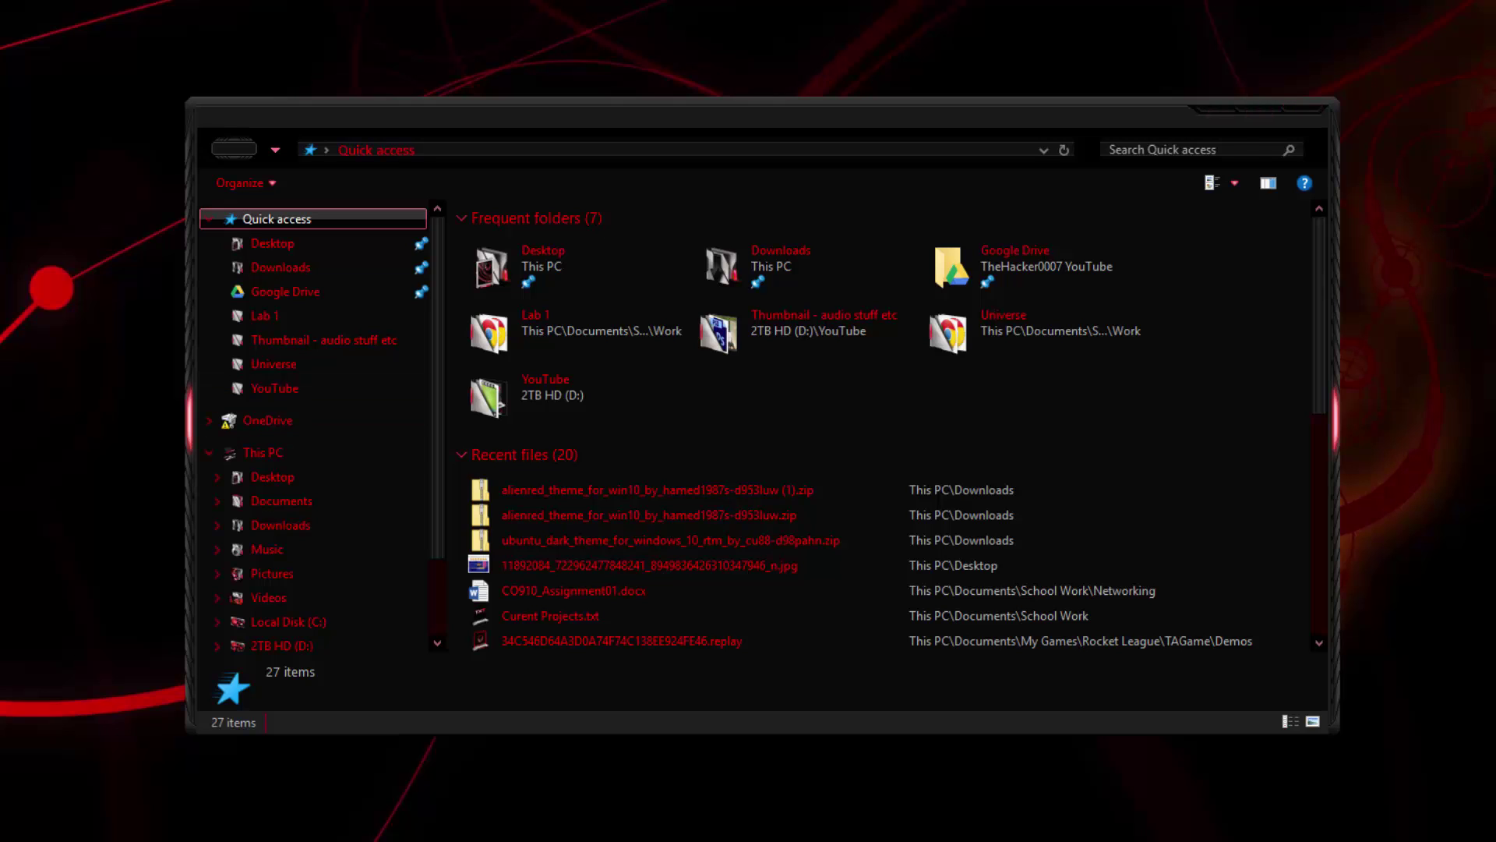
Show This PC and select Local Disk (C:) to reach the System page with Windows 10 Pro details
{"action": "left_click", "coordinate": [262, 452]}
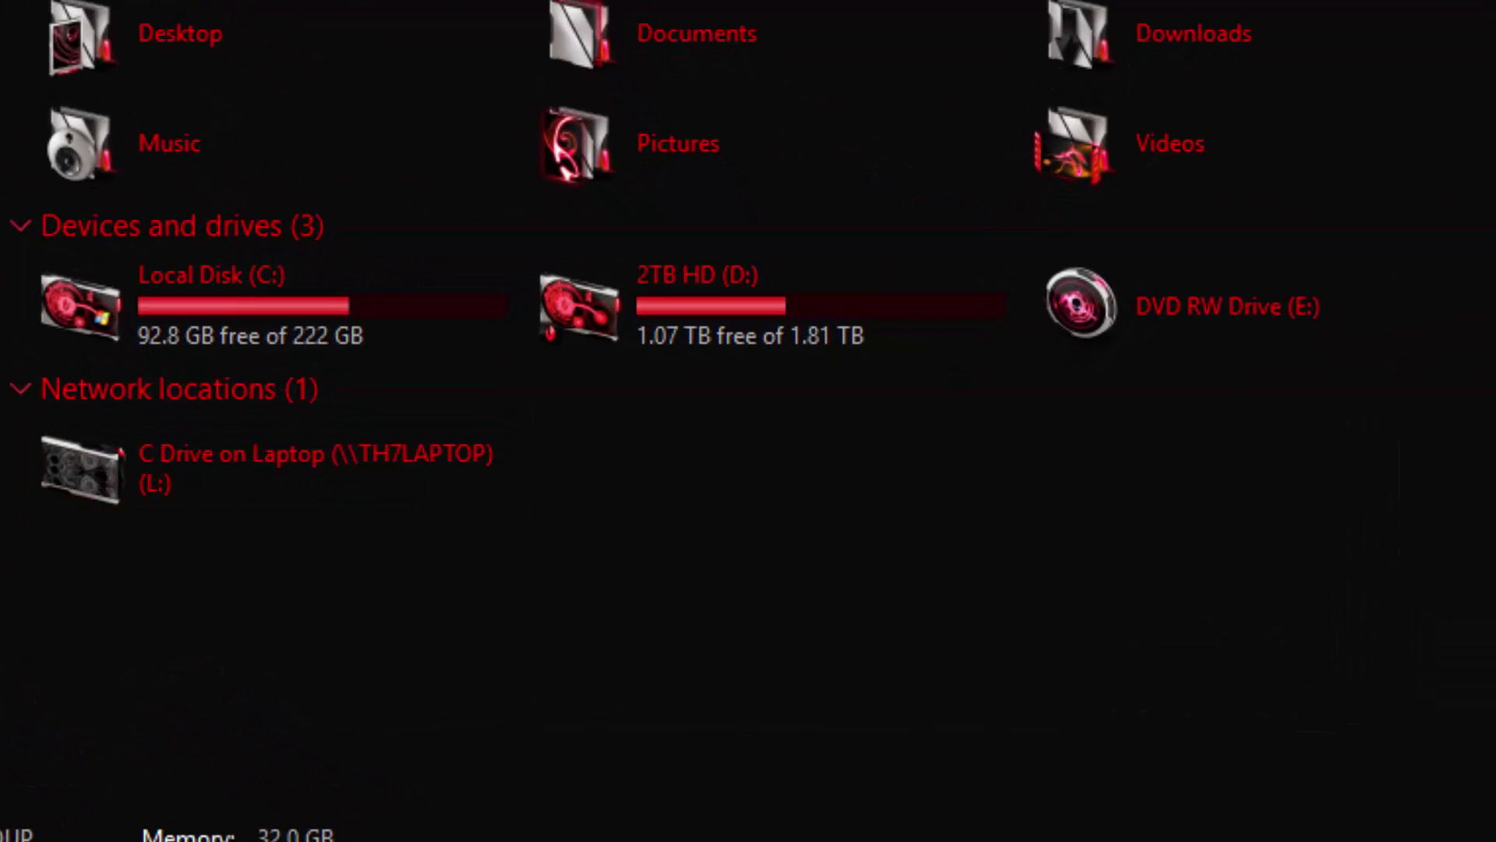
{"action": "left_click", "coordinate": [210, 306]}
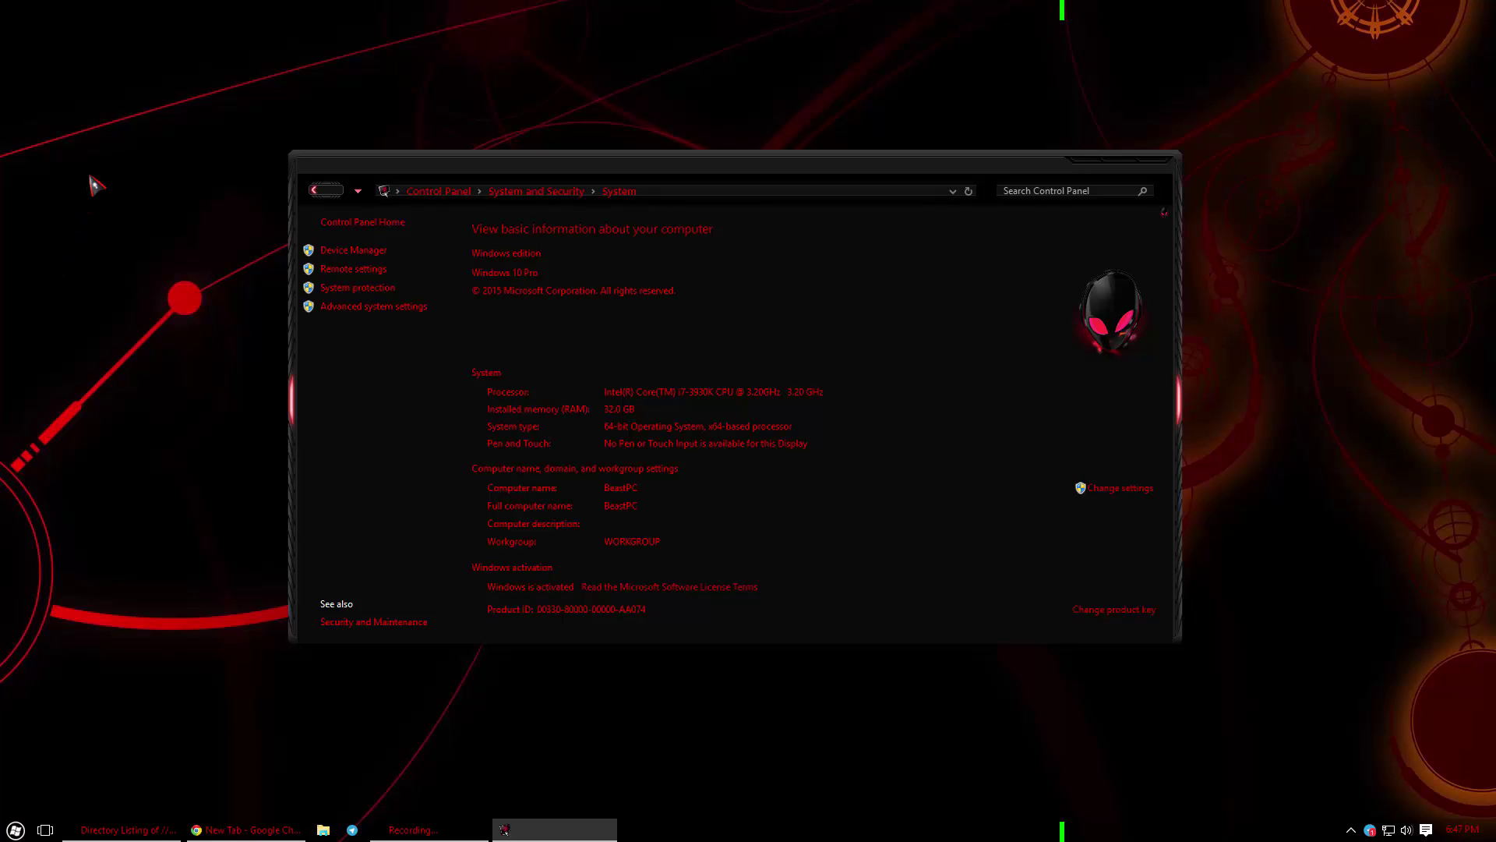
Close the System window and select SkinPack Alienred 4.0 in Control Panel's Programs and Features list
{"action": "key", "text": "alt+F4"}
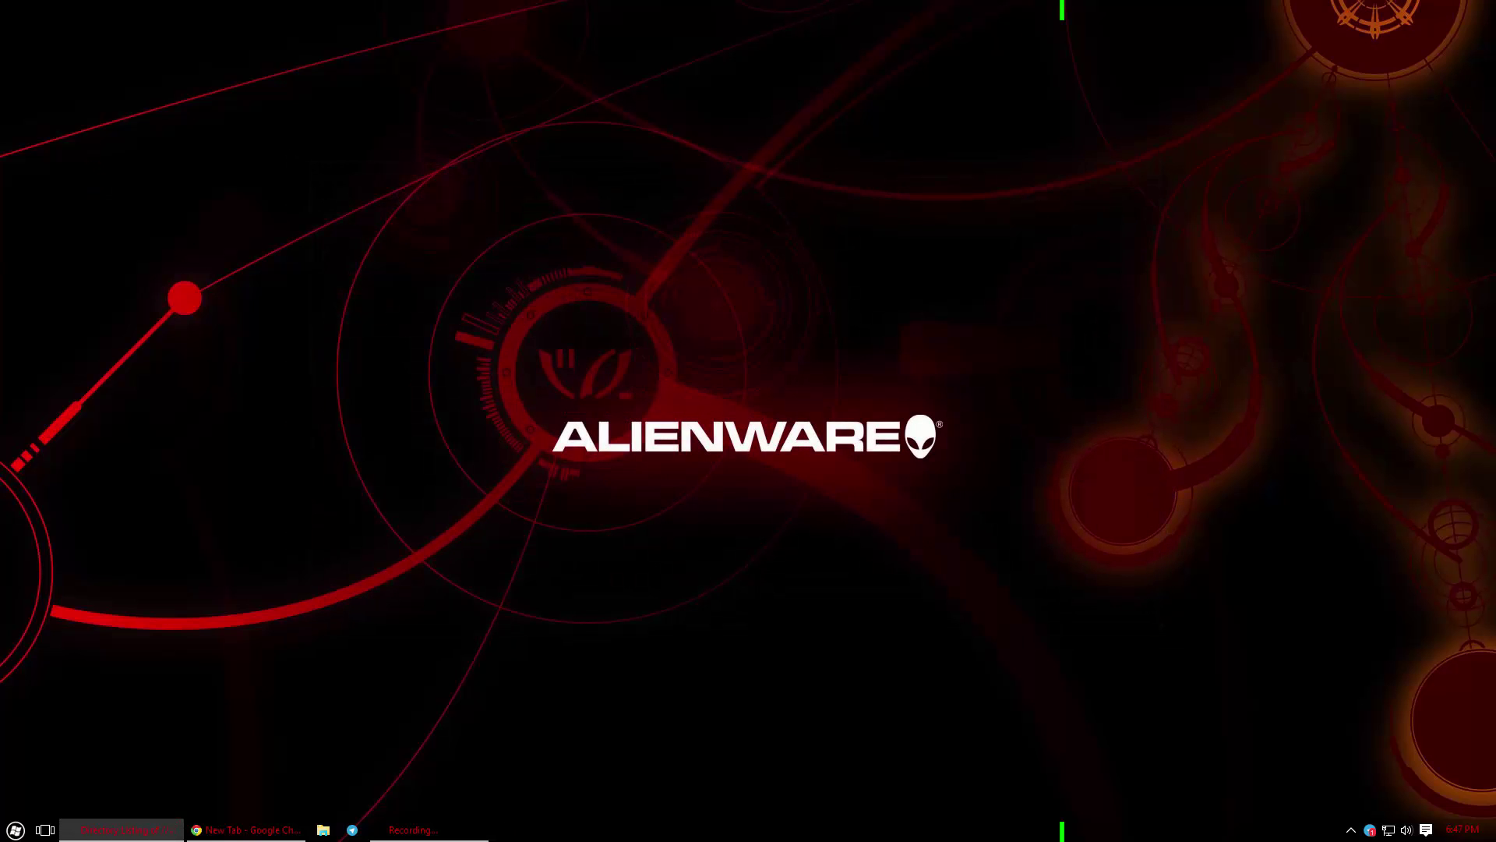
{"action": "left_click", "coordinate": [16, 830]}
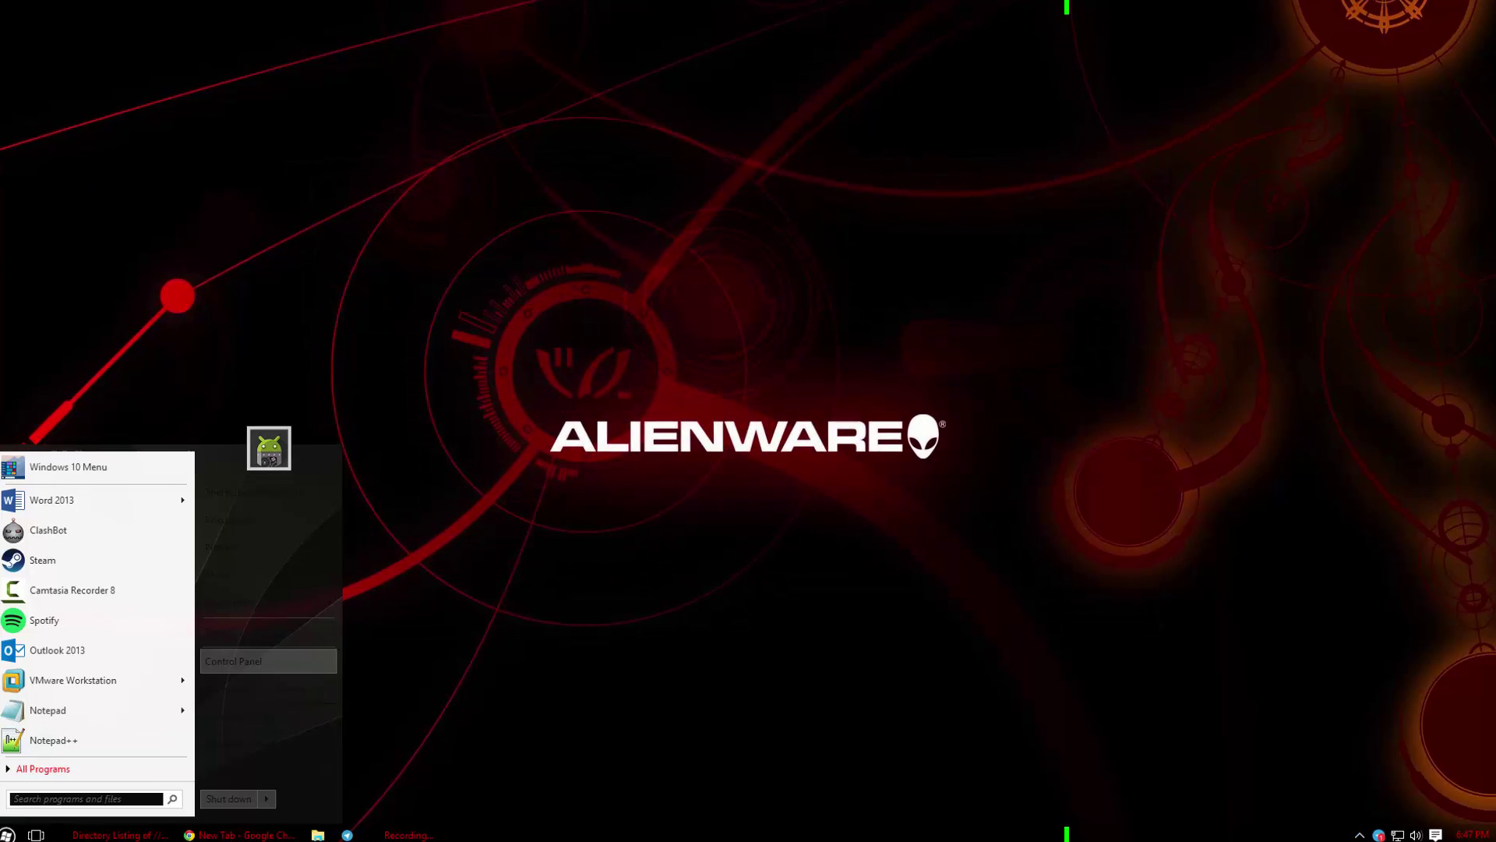
{"action": "left_click", "coordinate": [234, 664]}
{"action": "left_click", "coordinate": [512, 494]}
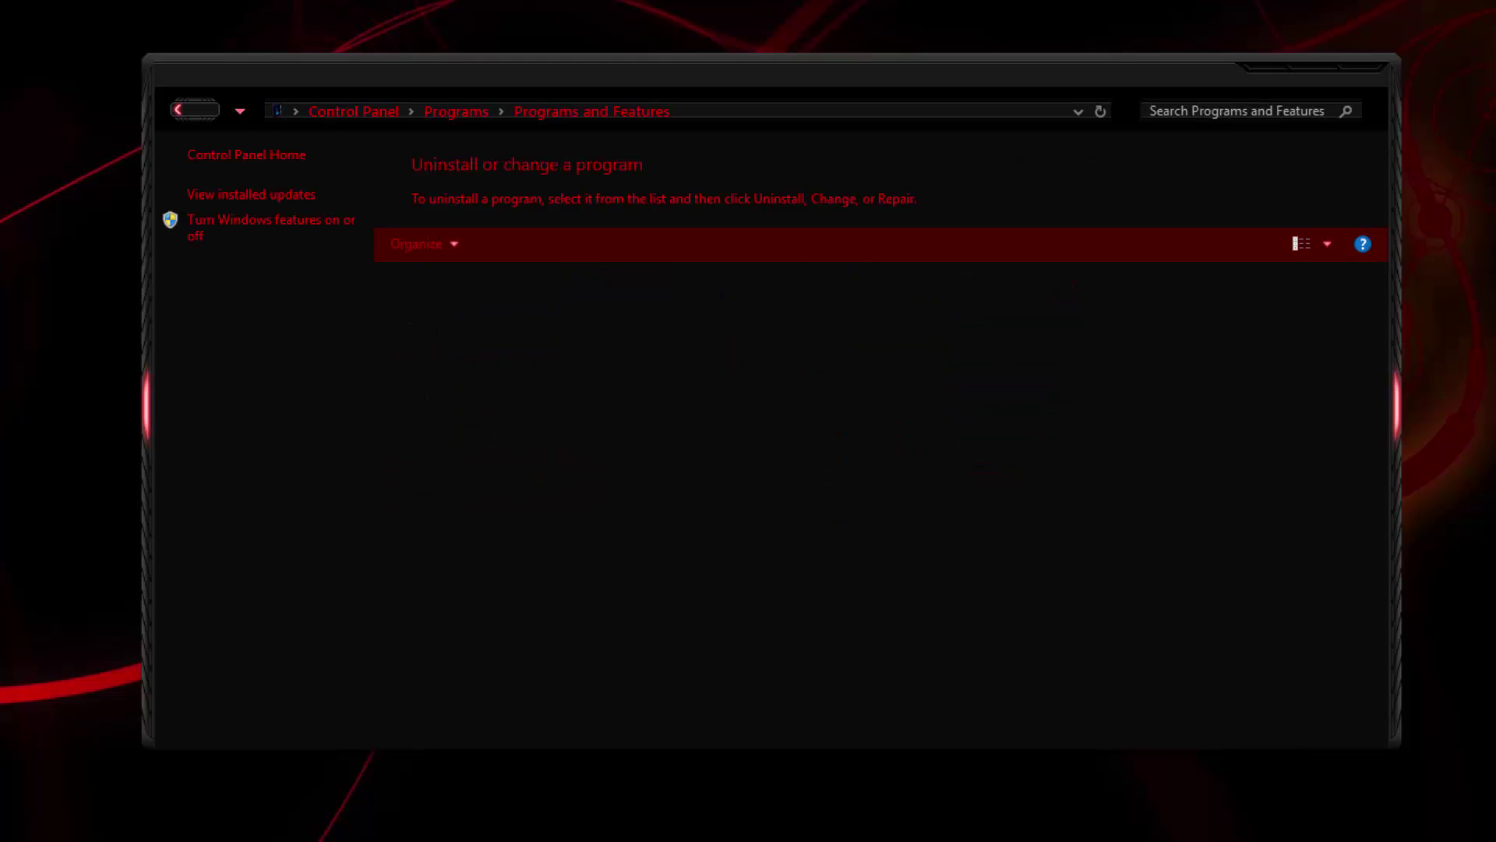
{"action": "scroll", "coordinate": [546, 501], "scroll_direction": "down", "scroll_amount": 15}
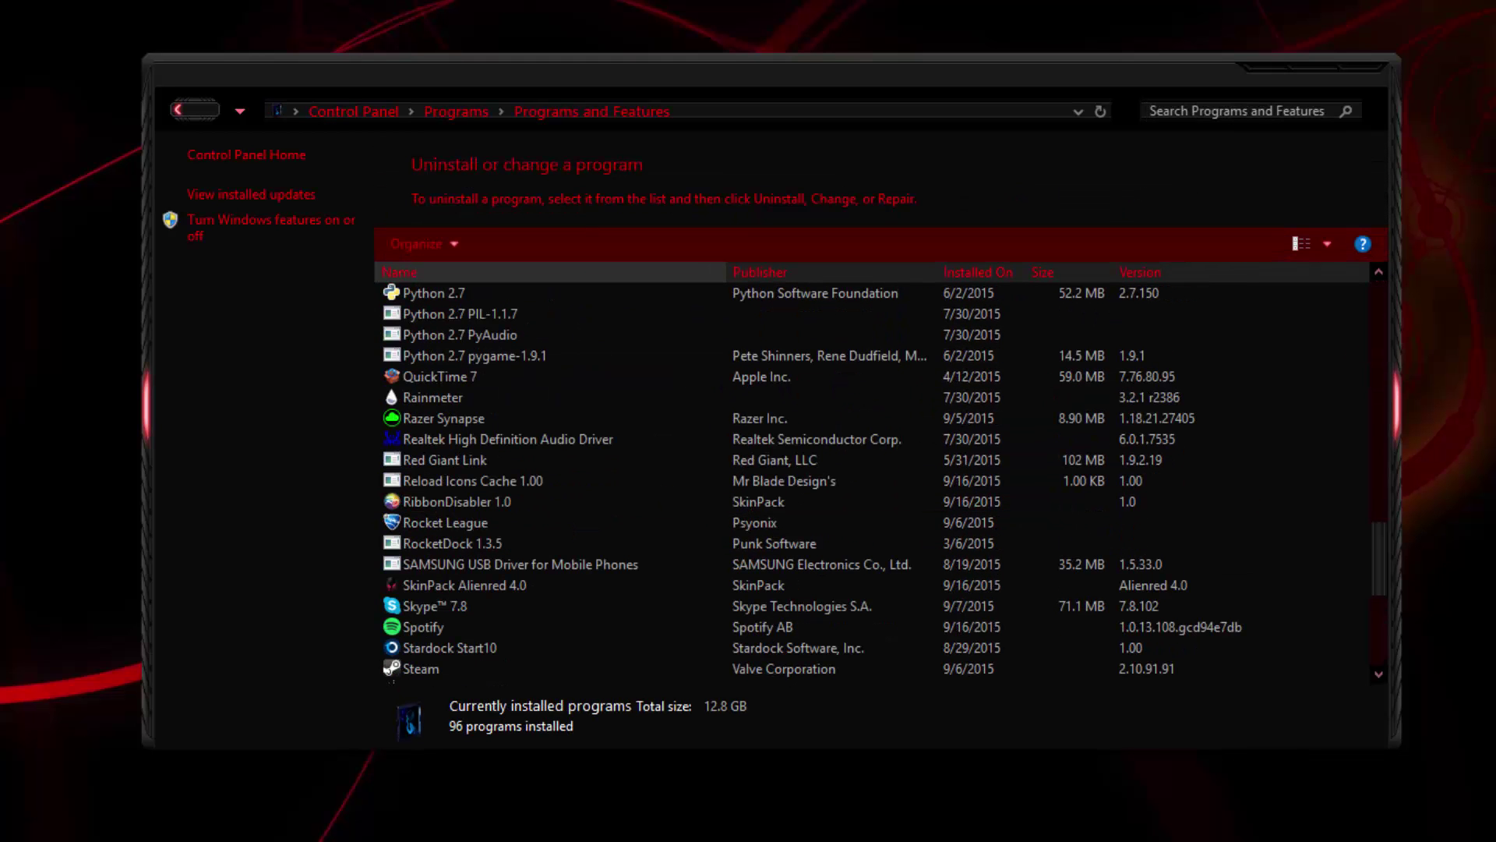
{"action": "left_click", "coordinate": [467, 585]}
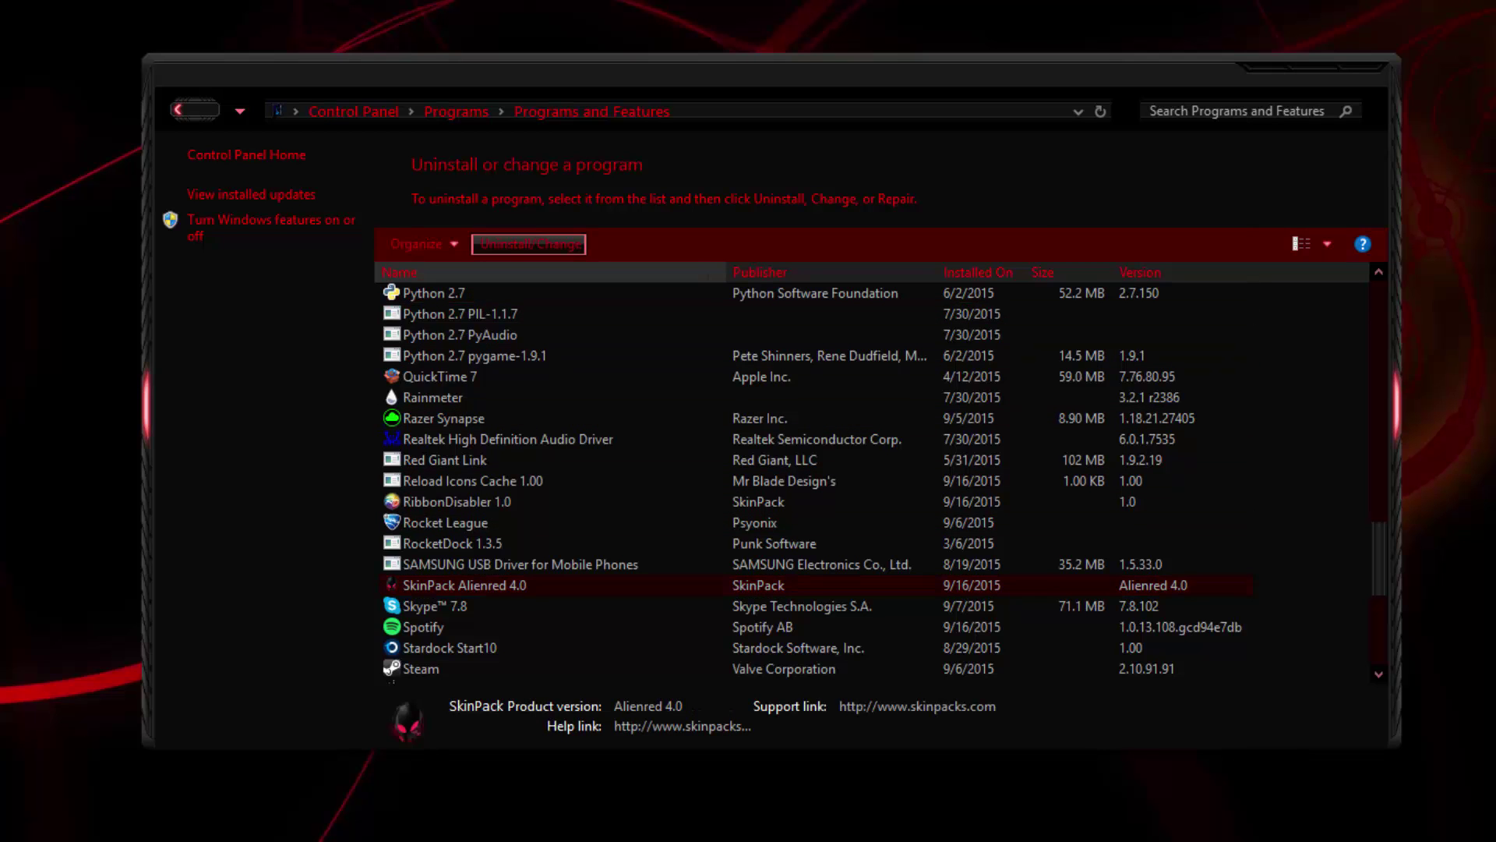
Run the SkinPack Alienred 4.0 uninstaller with only AlienwareDock ticked, then finish and close it
{"action": "left_click", "coordinate": [529, 244]}
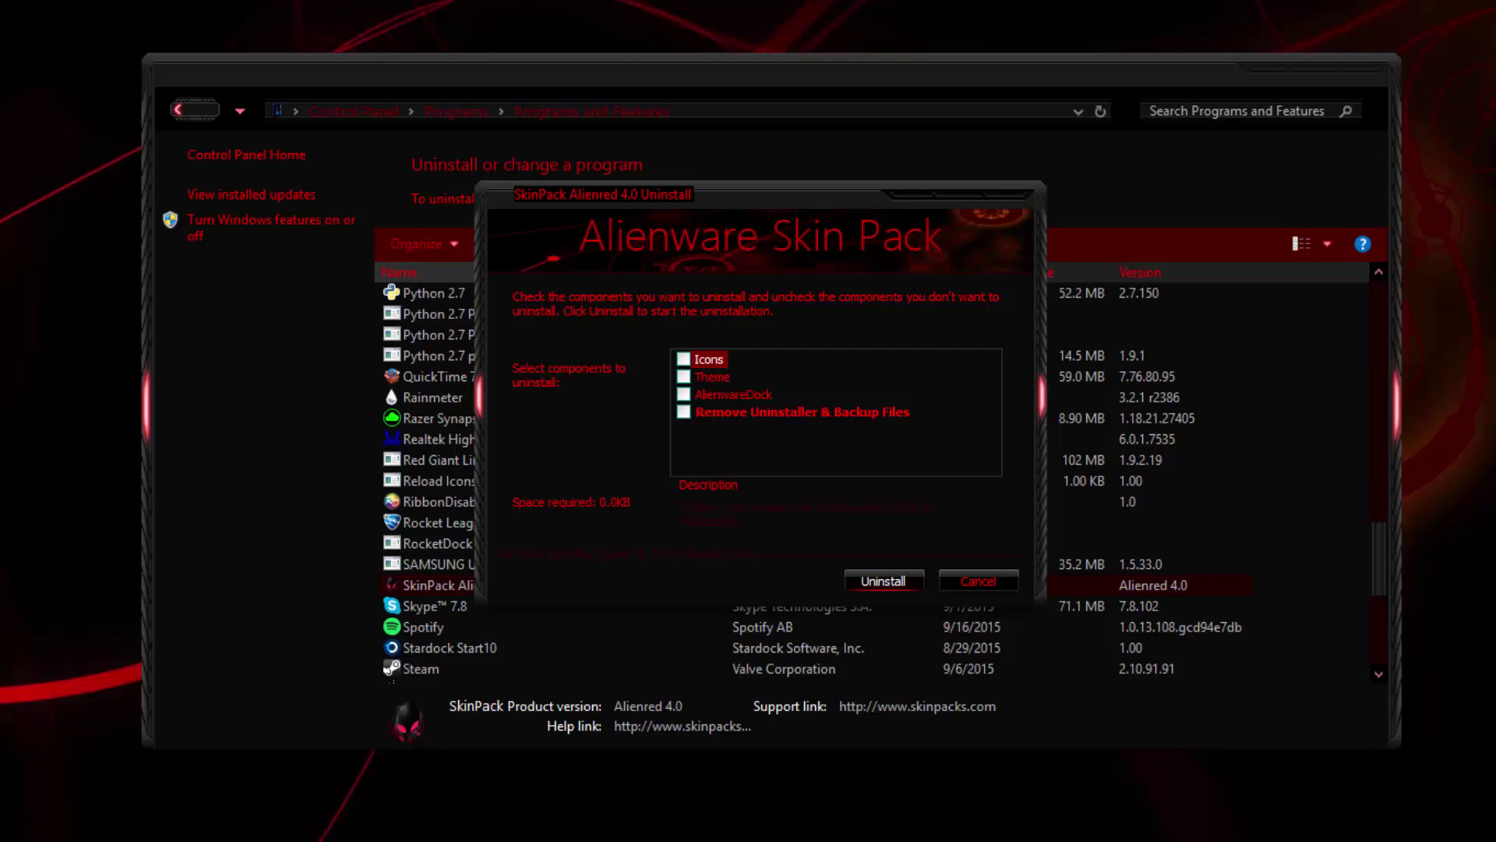
{"action": "left_click", "coordinate": [685, 395]}
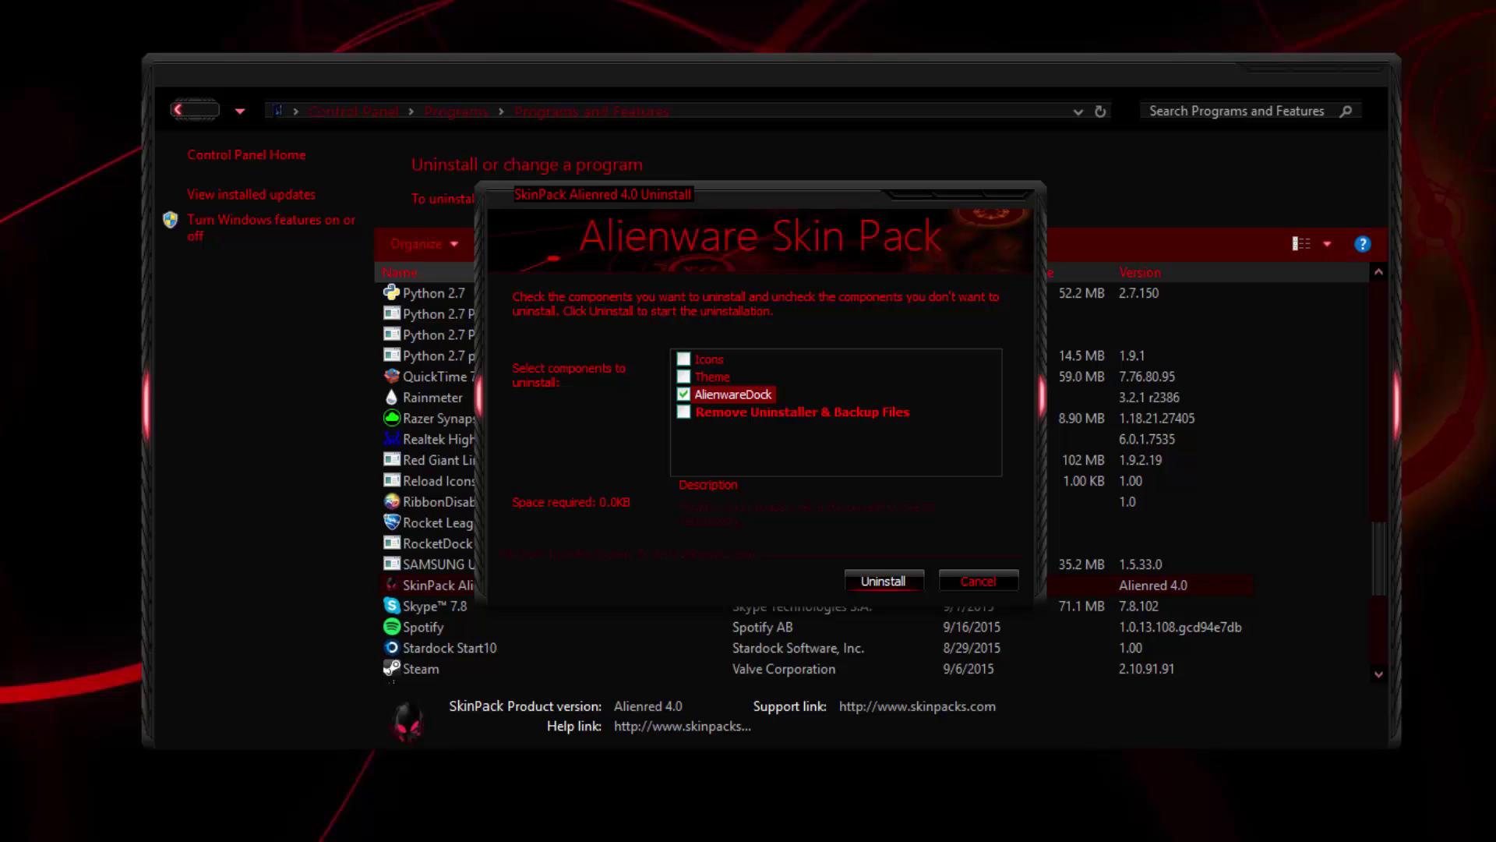
{"action": "key", "text": "Return"}
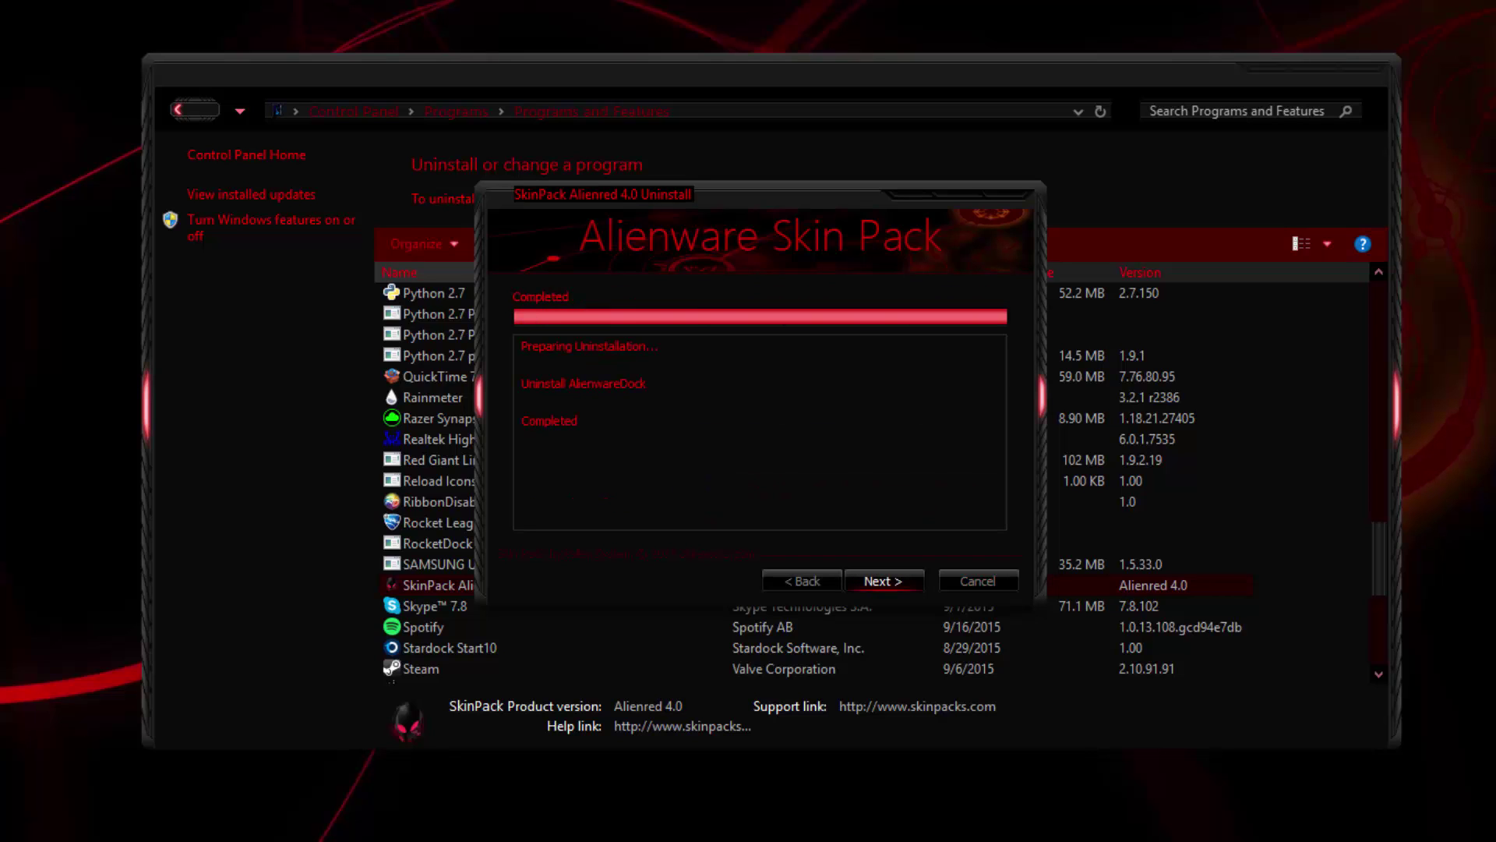
{"action": "key", "text": "Return"}
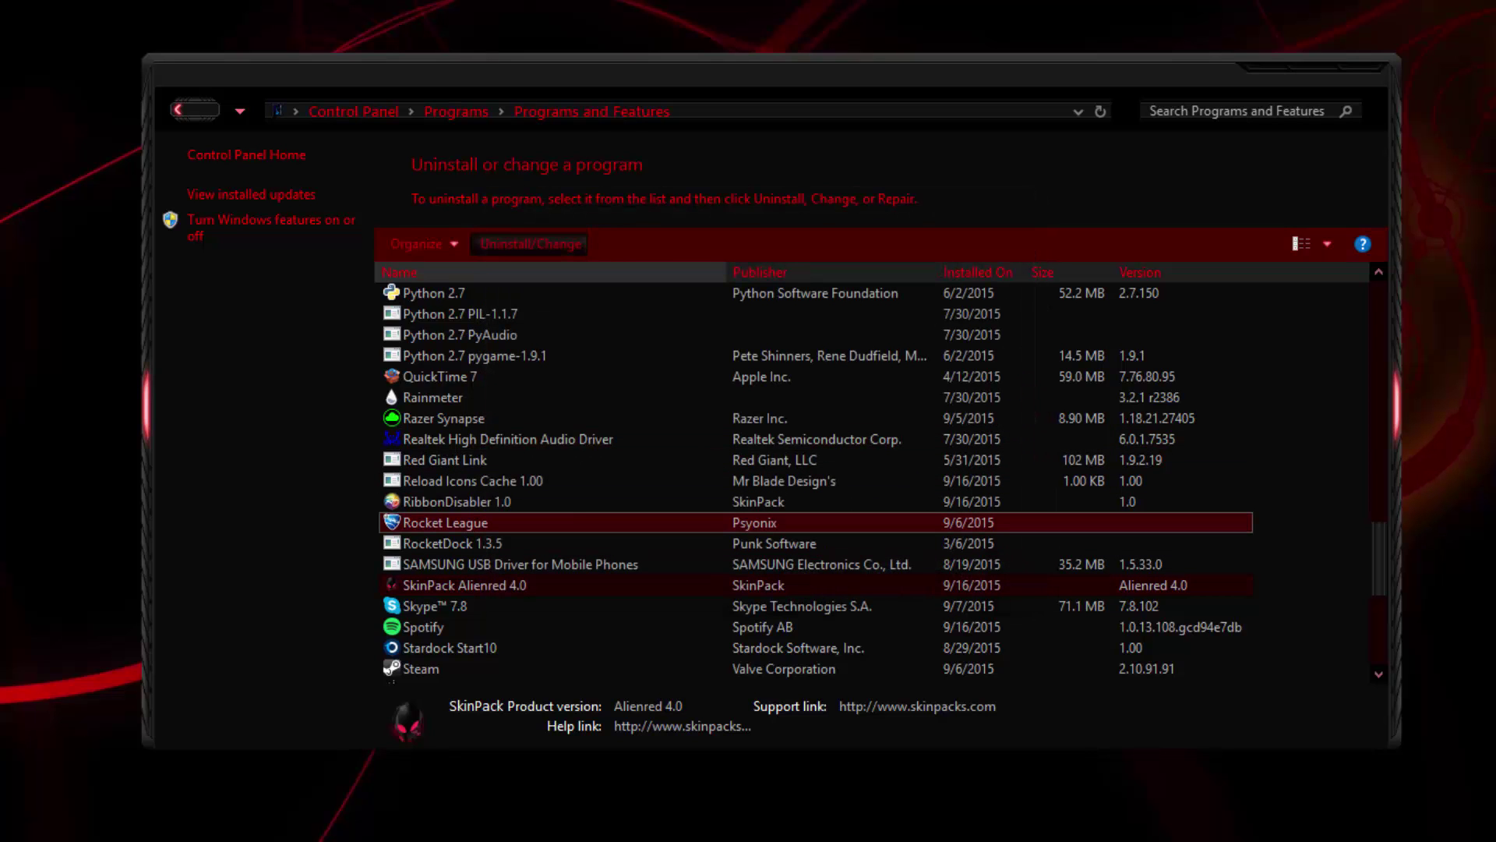